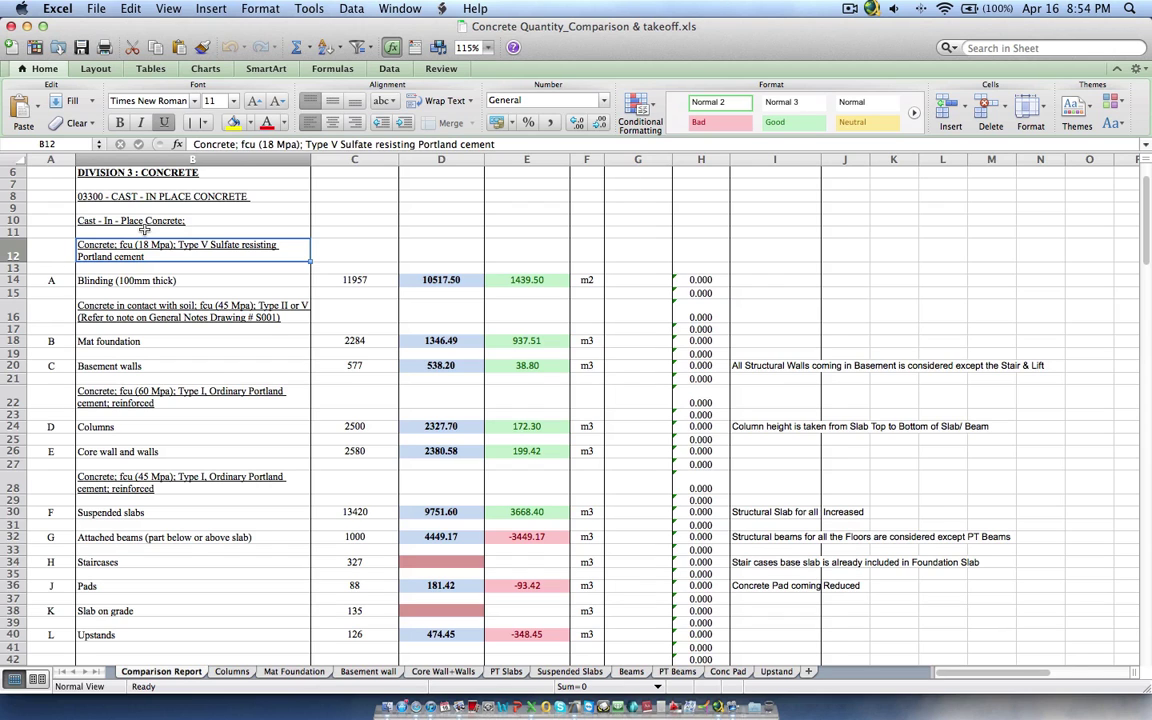
- Switch to ArchiCAD and open the S-08 building section from its marker on the 1st Floor plan
{"action": "left_click", "coordinate": [573, 707]}
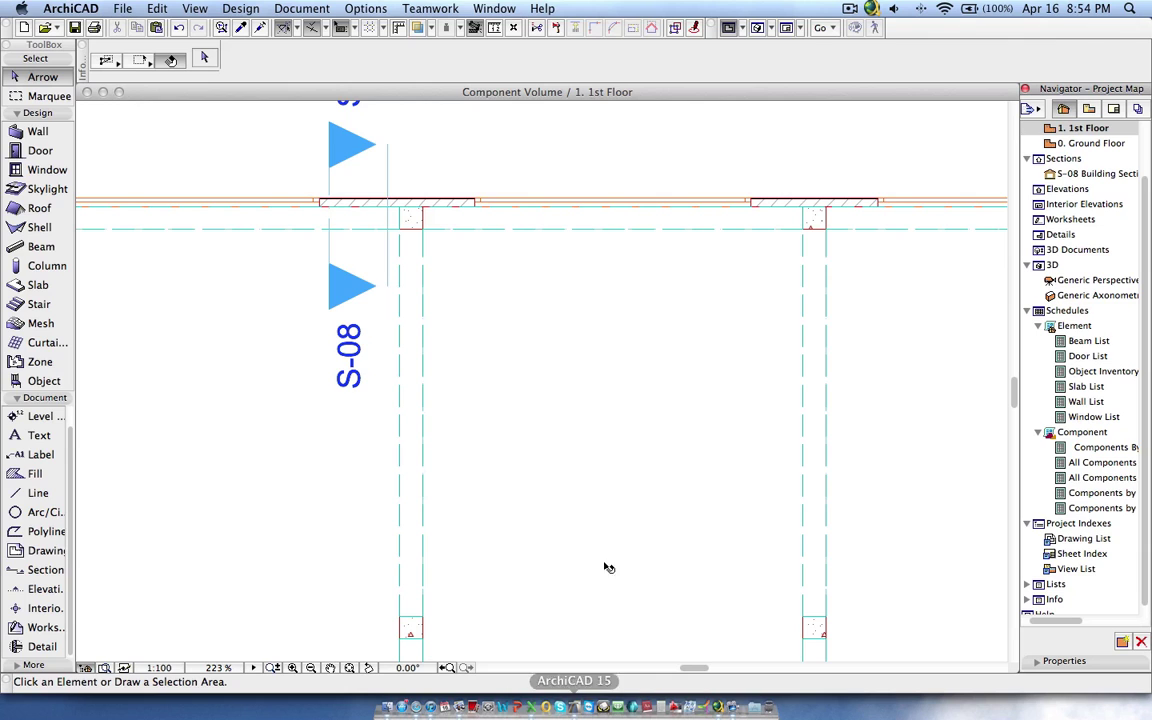
{"action": "scroll", "coordinate": [476, 455], "scroll_direction": "down", "scroll_amount": 8}
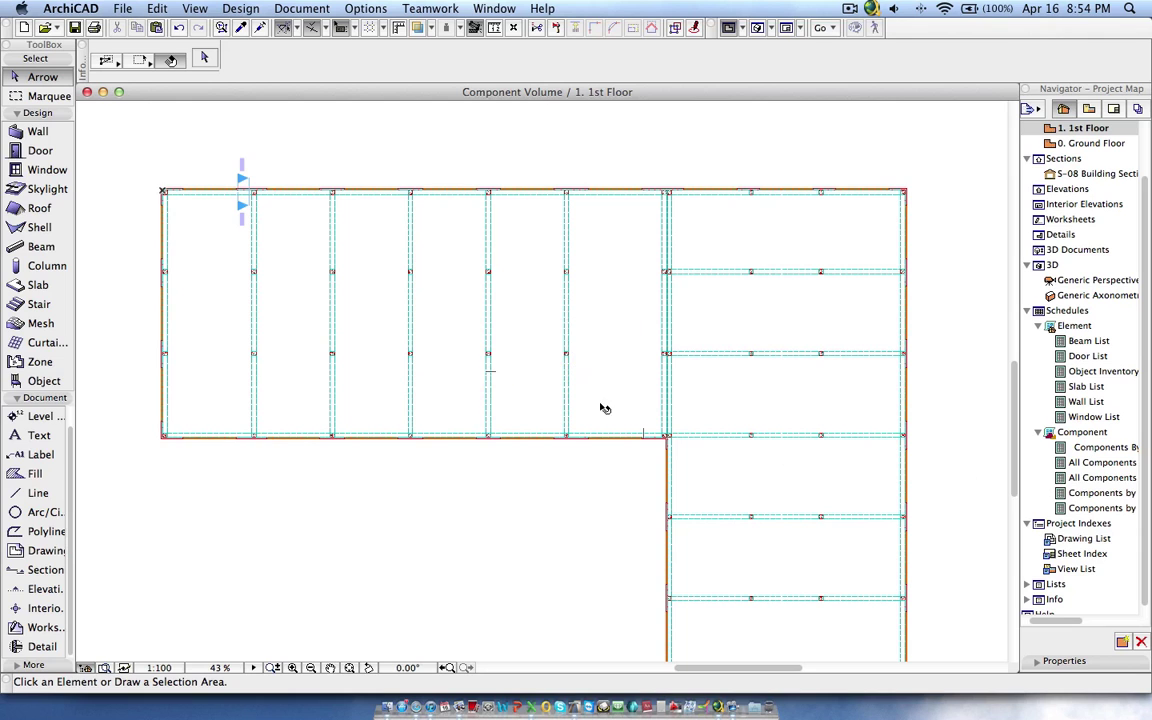
{"action": "scroll", "coordinate": [218, 178], "scroll_direction": "up", "scroll_amount": 6}
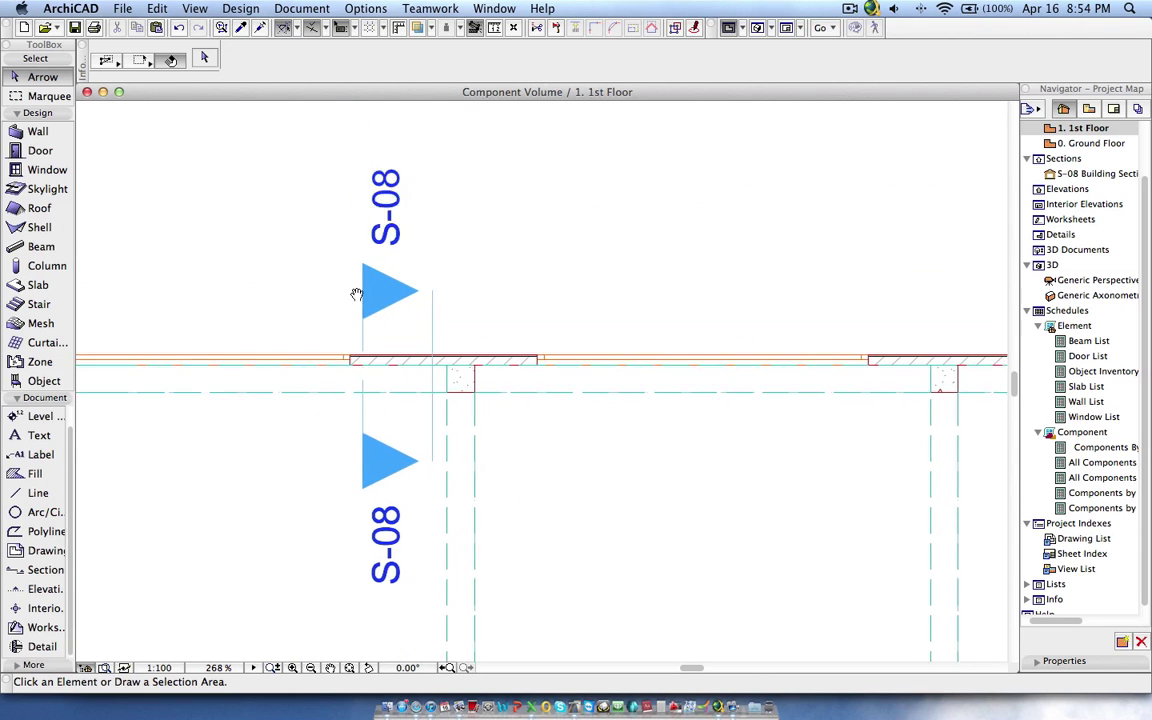
{"action": "left_click", "coordinate": [378, 304]}
{"action": "right_click", "coordinate": [378, 302]}
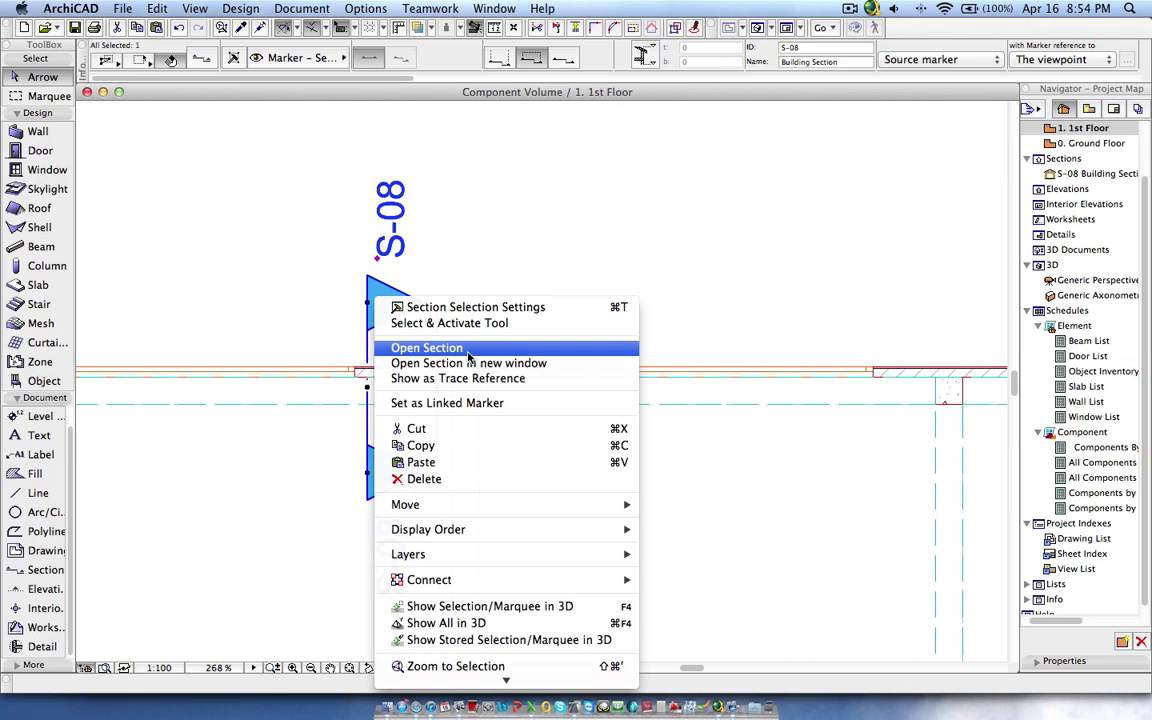
{"action": "left_click", "coordinate": [468, 350]}
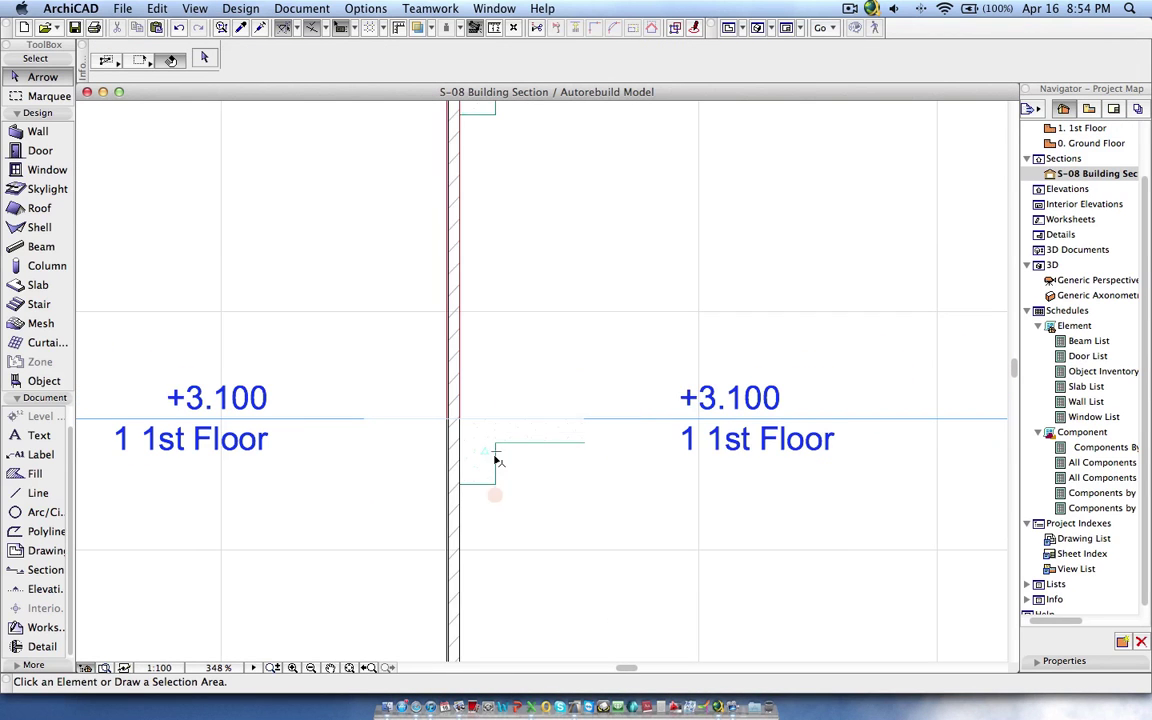
- Examine the floor plan and section attributes of the beam and the floor slab at the 1st Floor level
{"action": "scroll", "coordinate": [490, 440], "scroll_direction": "up", "scroll_amount": 3}
{"action": "left_click", "coordinate": [484, 410]}
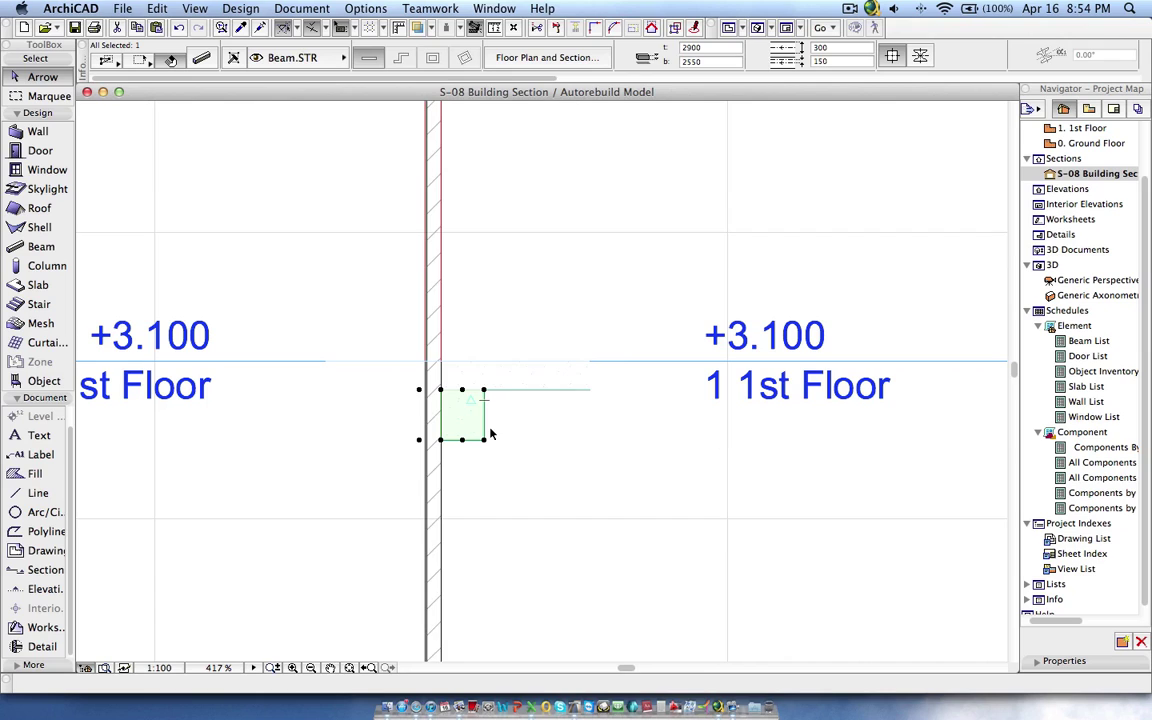
{"action": "left_click", "coordinate": [545, 383]}
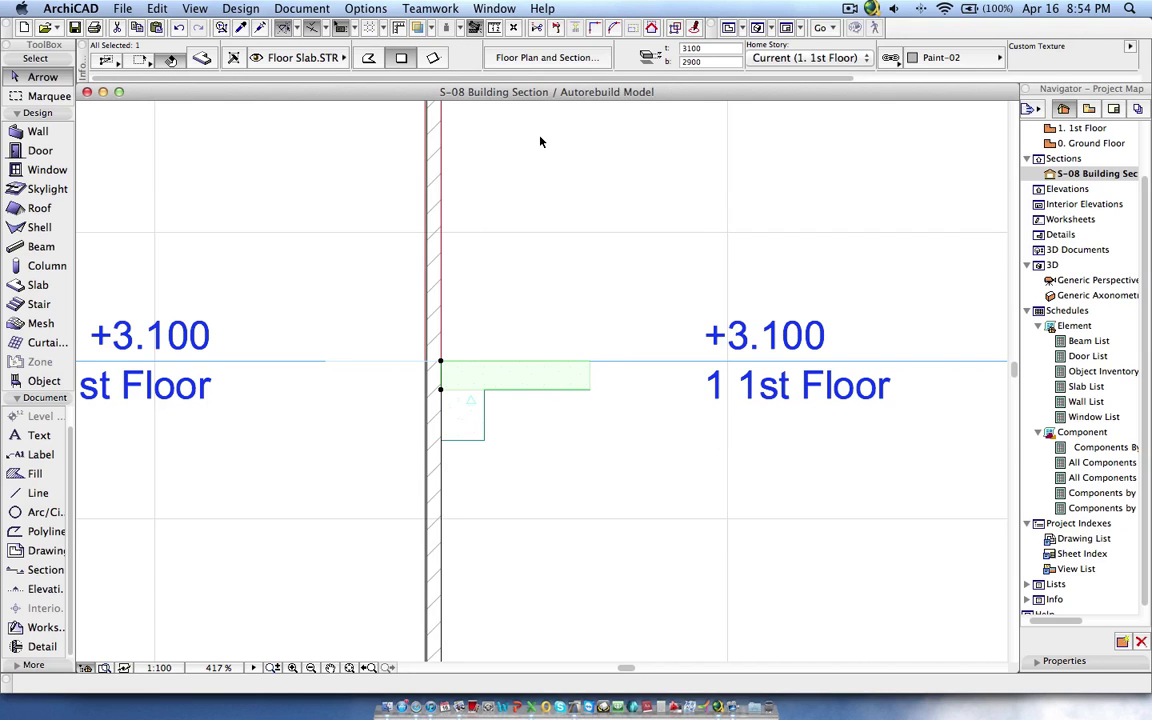
{"action": "left_click", "coordinate": [477, 420]}
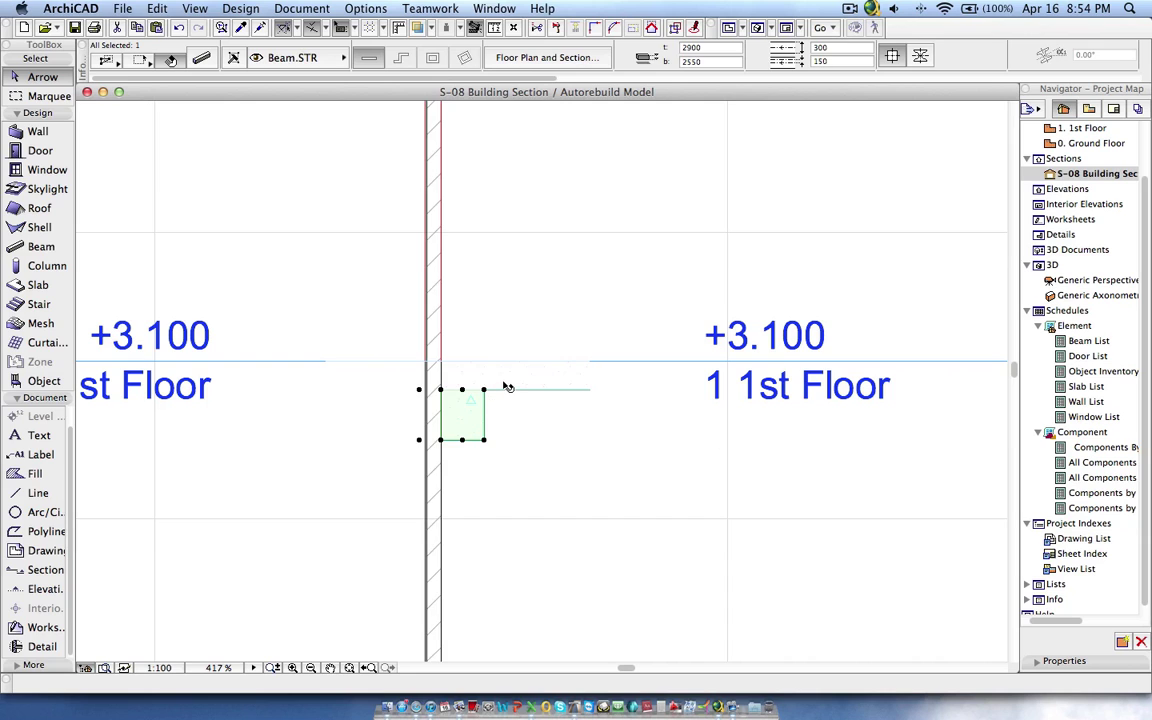
{"action": "left_click", "coordinate": [509, 386]}
{"action": "left_click", "coordinate": [555, 57]}
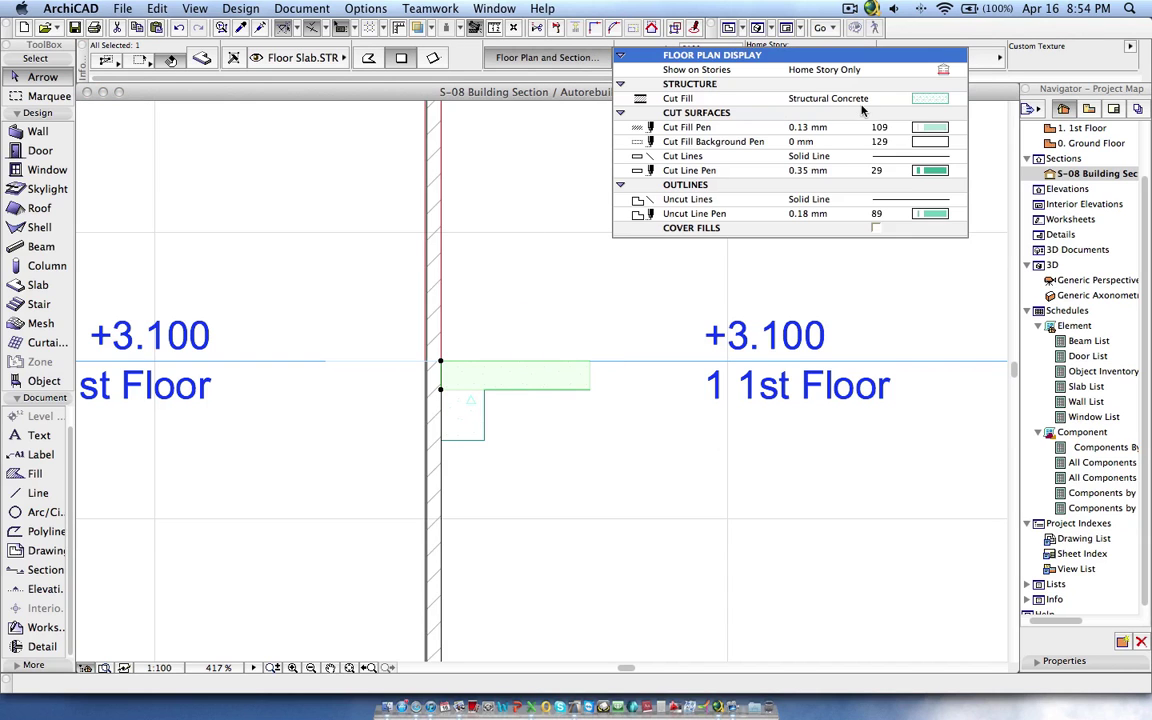
{"action": "left_click", "coordinate": [465, 418]}
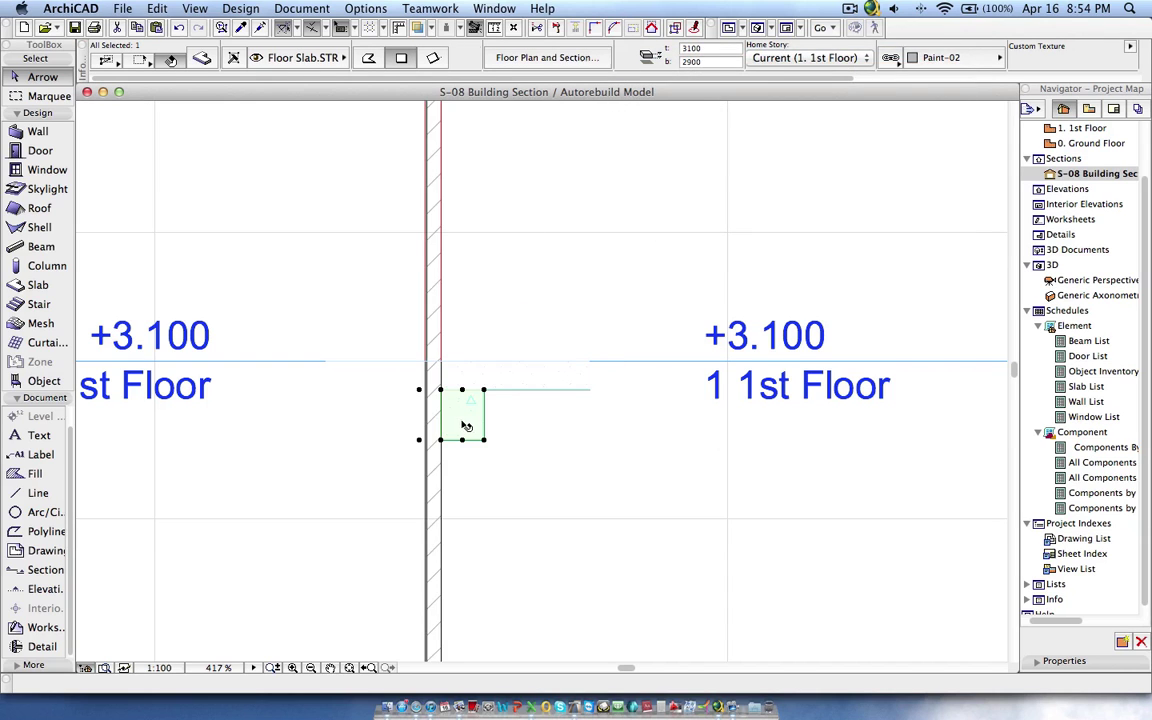
{"action": "left_click", "coordinate": [540, 58]}
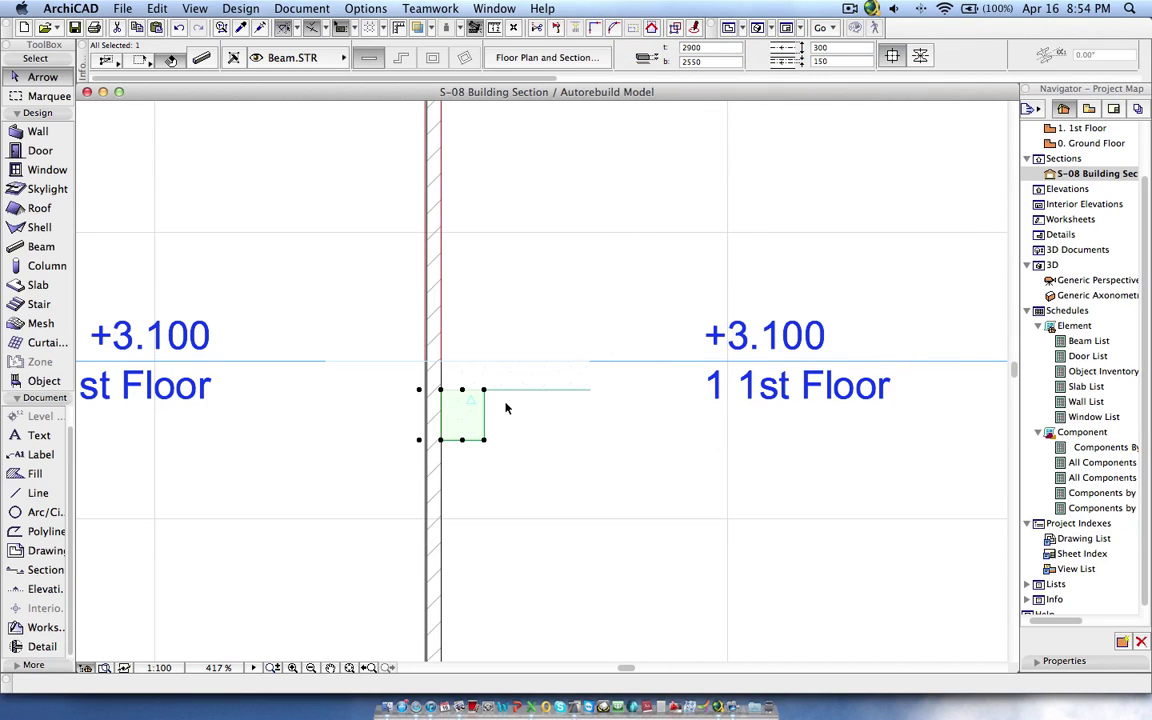
{"action": "left_click", "coordinate": [531, 462]}
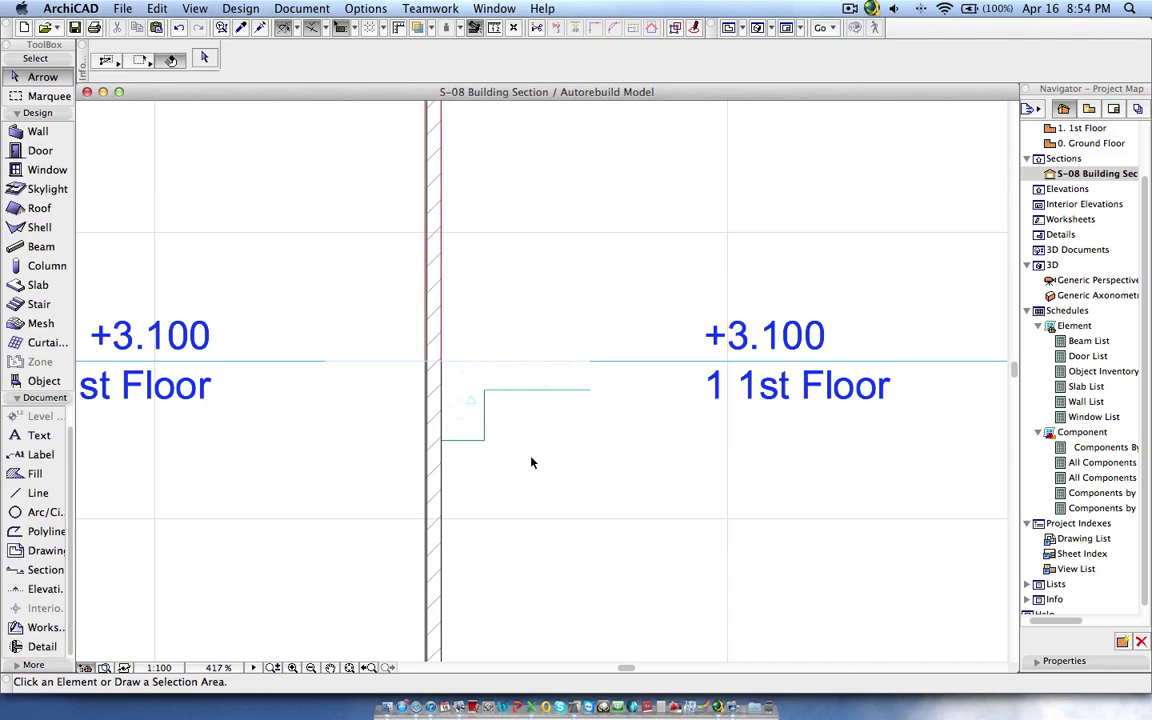
- Set the cut fill of the beam below the 1st Floor slab to Structural Concrete copy in its selection settings
{"action": "left_click", "coordinate": [476, 430]}
{"action": "left_click", "coordinate": [185, 51]}
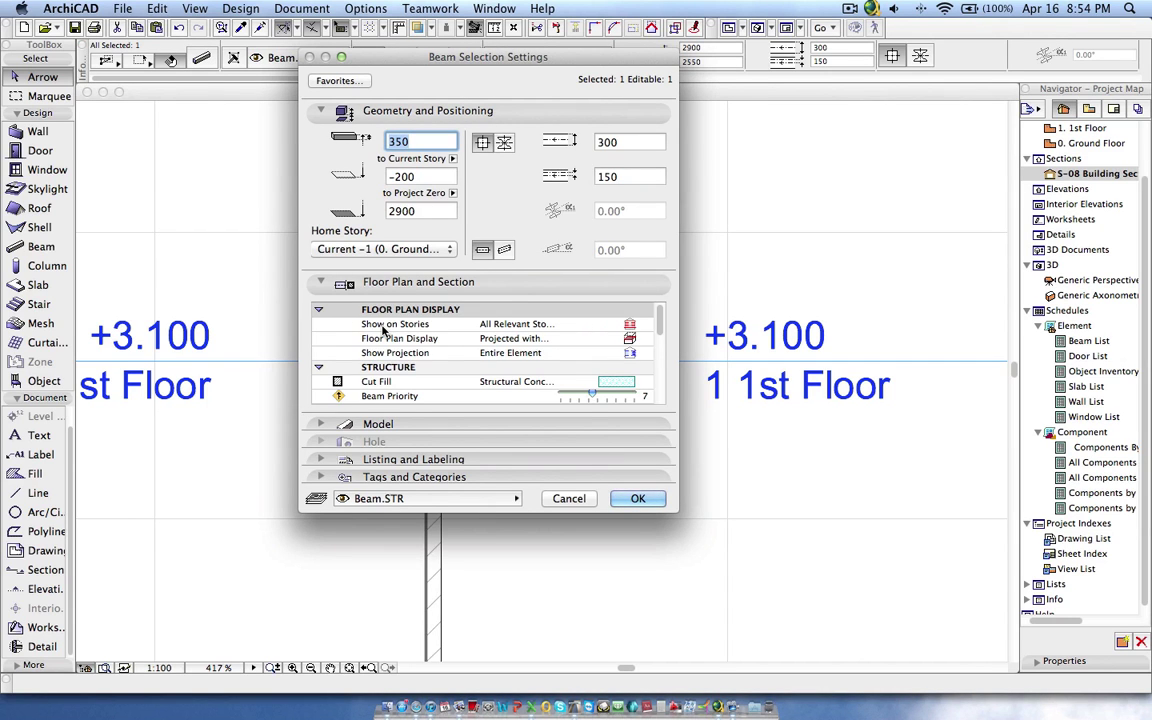
{"action": "left_click", "coordinate": [375, 499]}
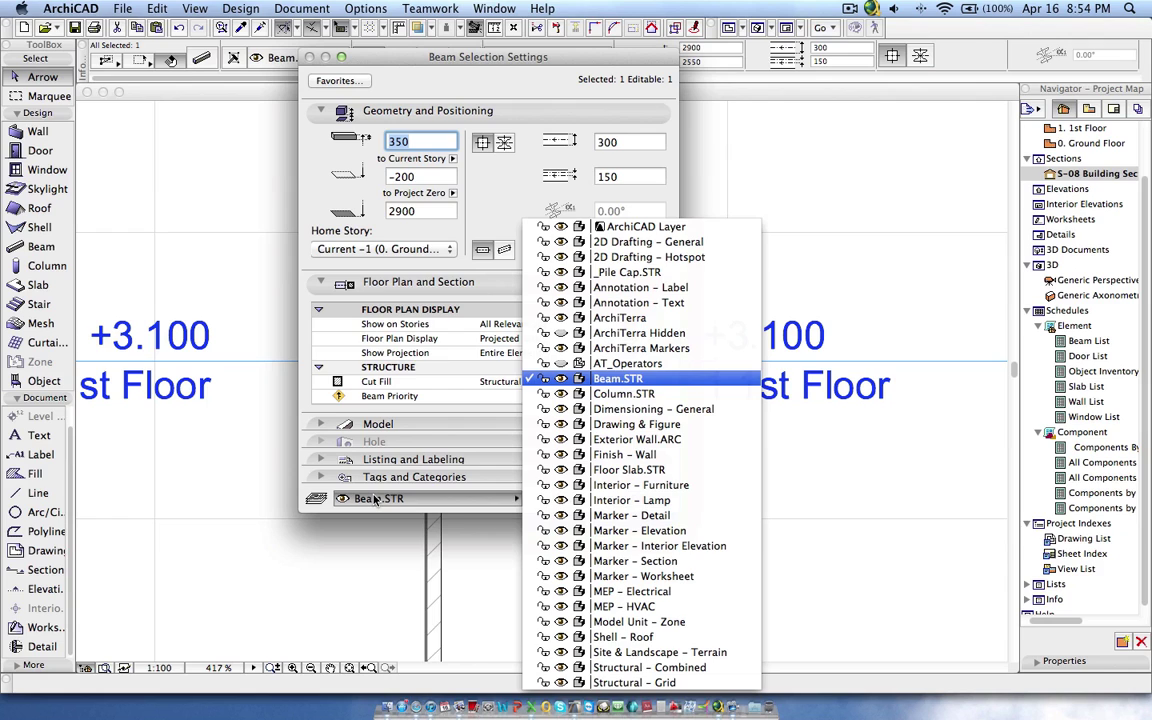
{"action": "left_click", "coordinate": [375, 499]}
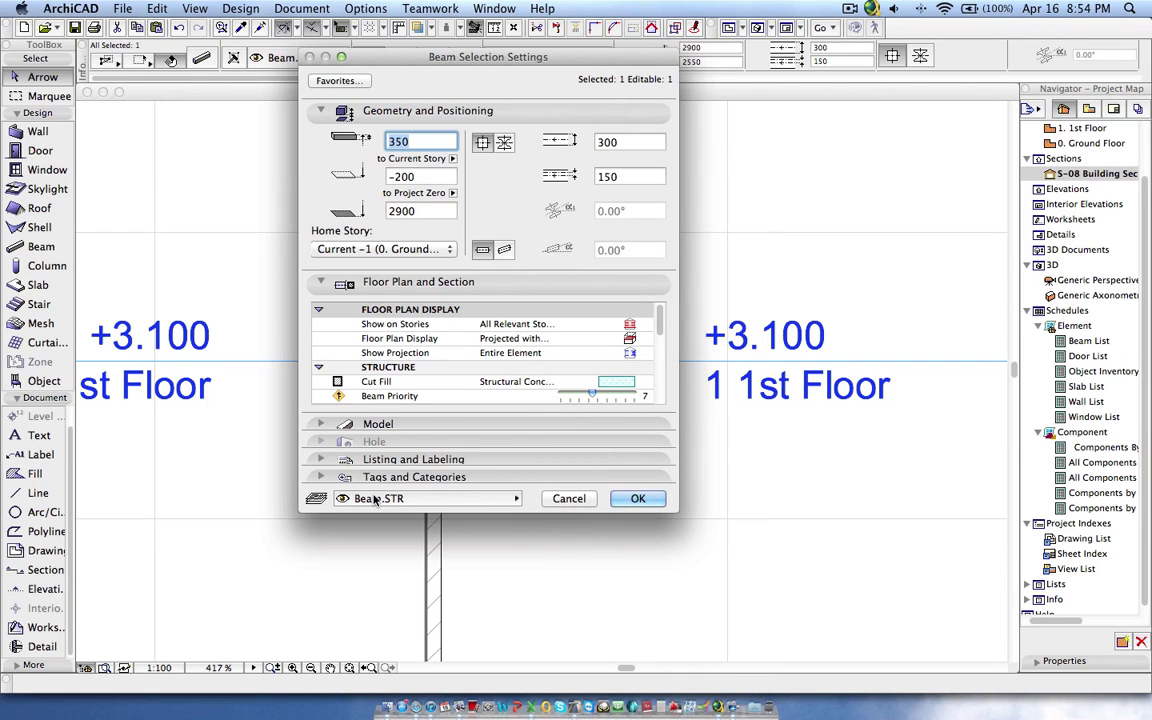
{"action": "left_click", "coordinate": [432, 461]}
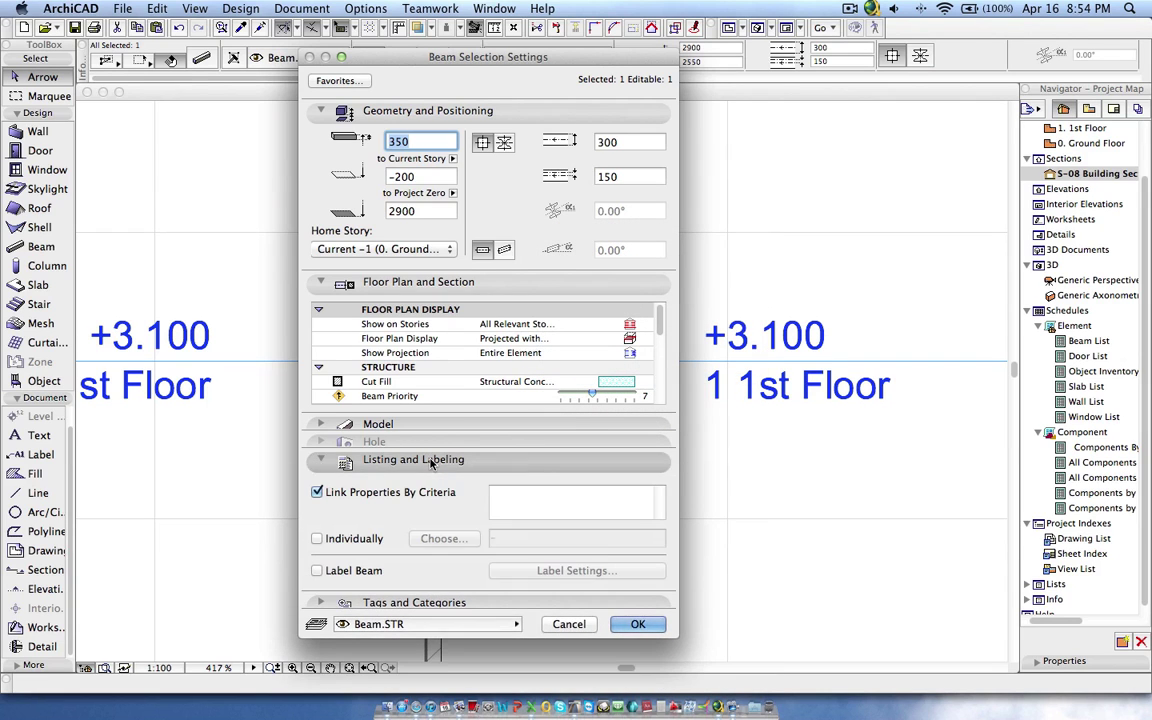
{"action": "left_click", "coordinate": [372, 603]}
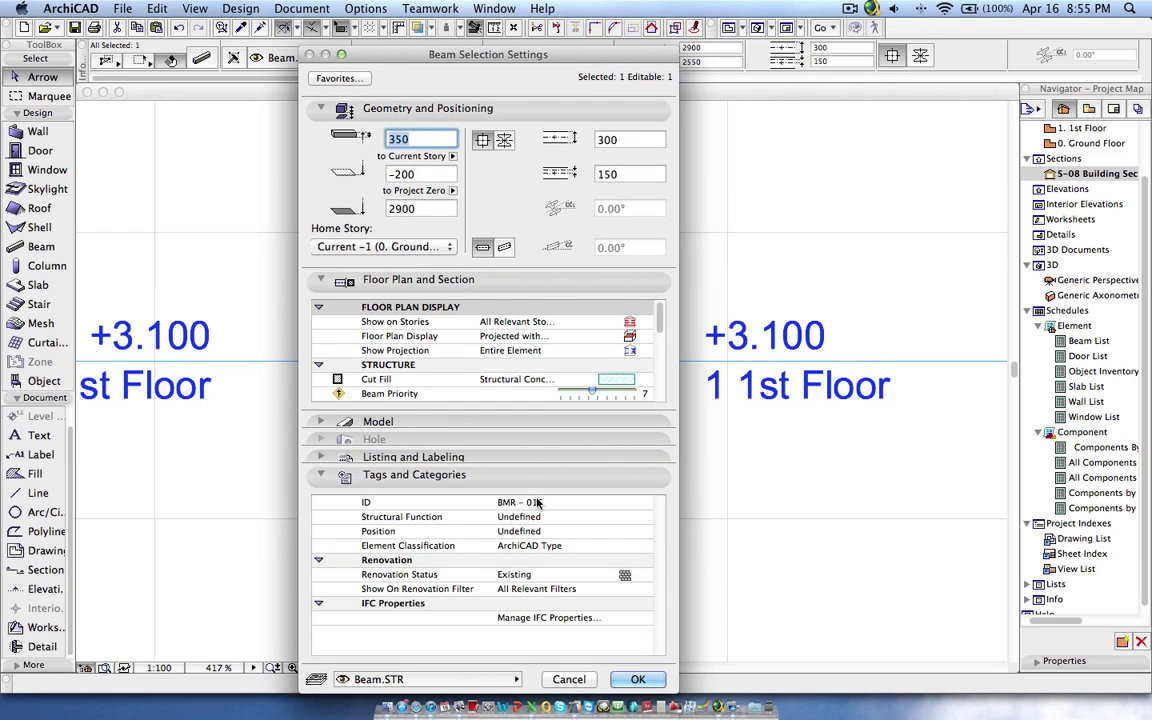
{"action": "left_click", "coordinate": [616, 379]}
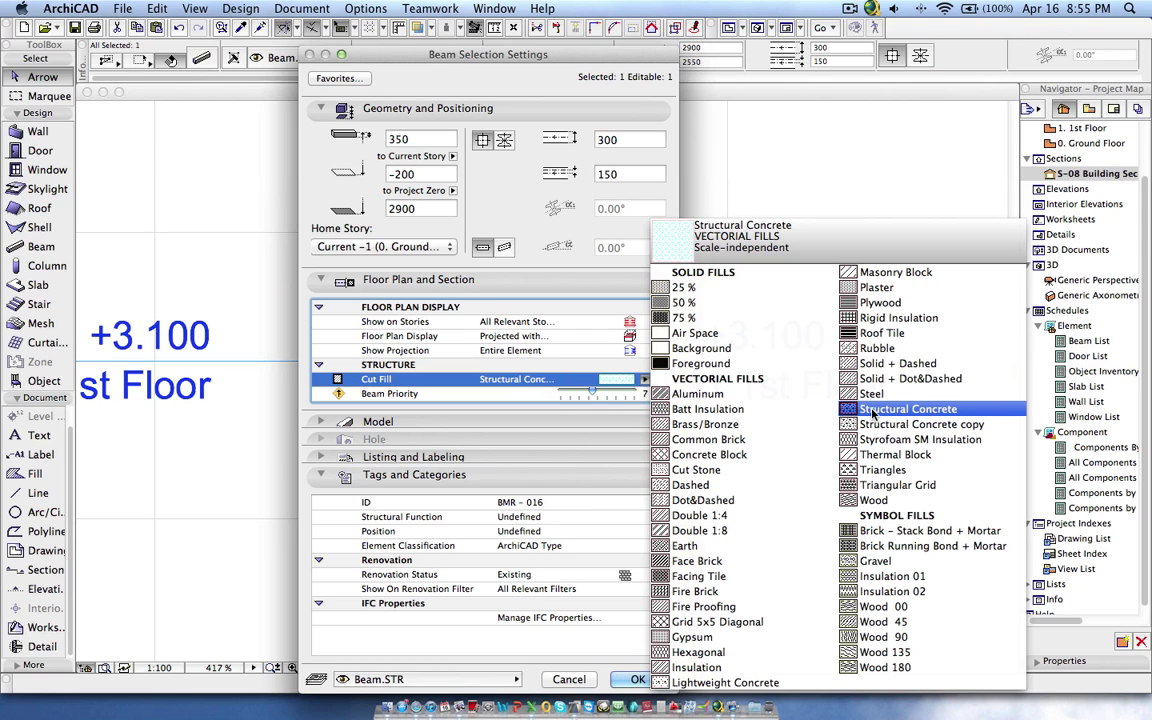
{"action": "left_click", "coordinate": [961, 432]}
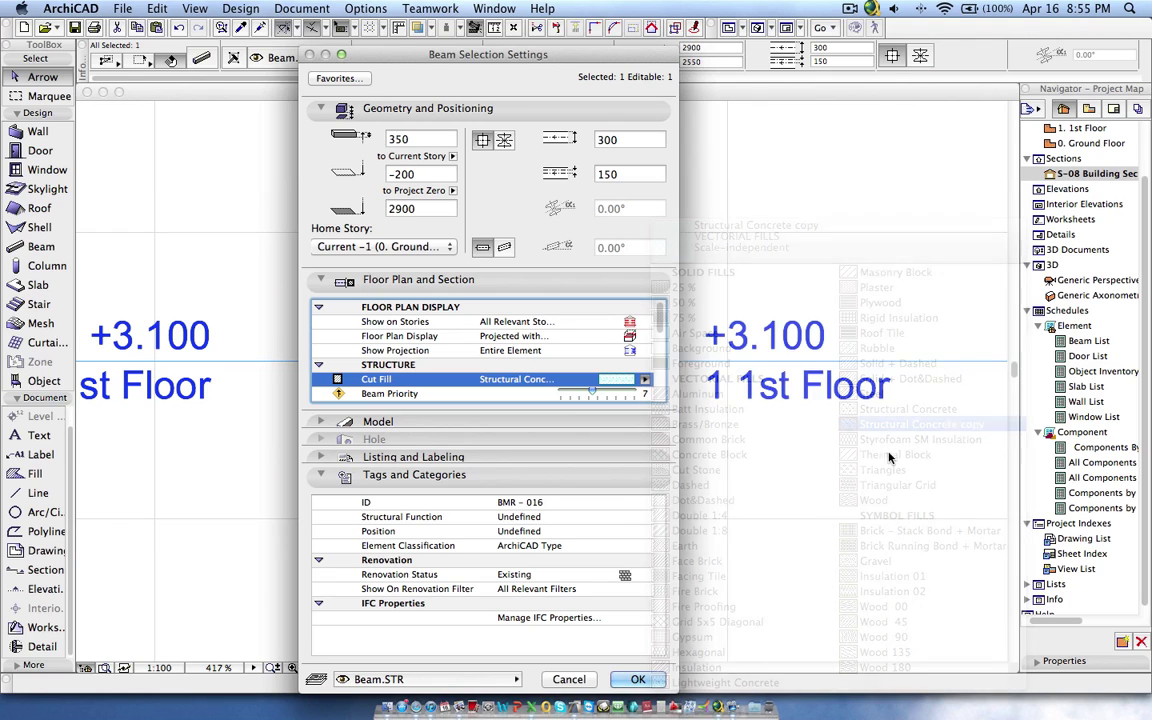
{"action": "left_click", "coordinate": [648, 680]}
{"action": "left_click", "coordinate": [545, 568]}
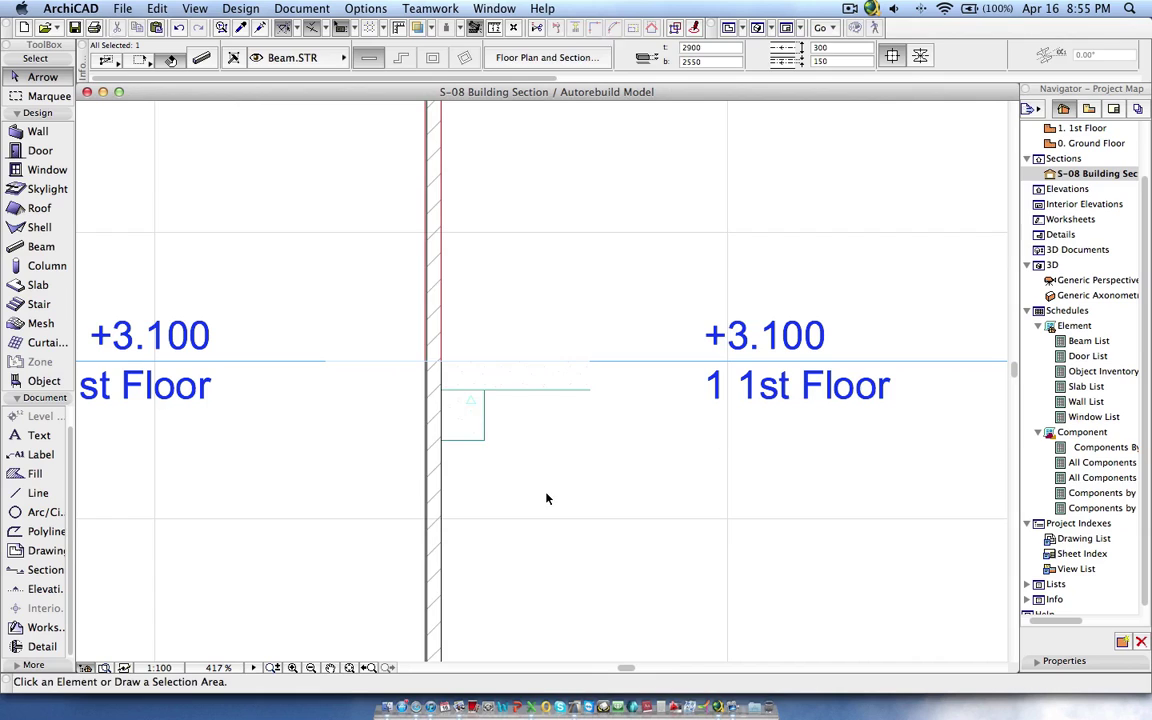
{"action": "scroll", "coordinate": [468, 399], "scroll_direction": "up", "scroll_amount": 3}
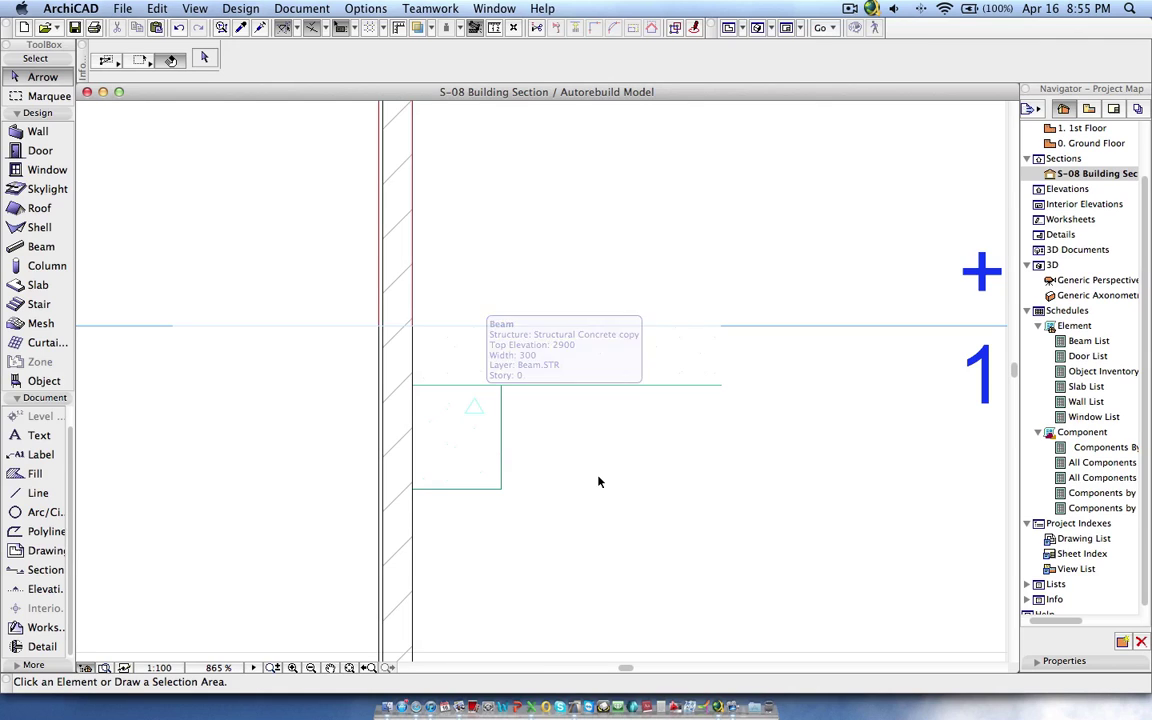
- Undo the beam's cut fill change and review its tags and categories in the selection settings
{"action": "key", "text": "super+a"}
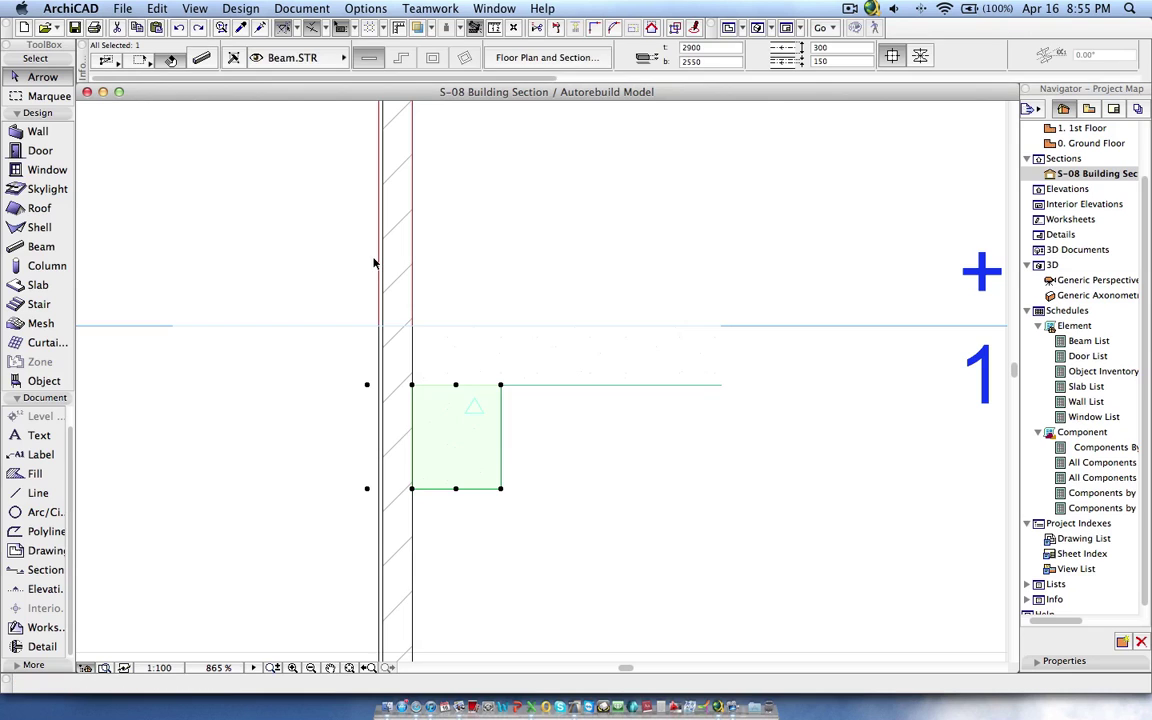
{"action": "left_click", "coordinate": [373, 262]}
{"action": "left_click", "coordinate": [476, 429]}
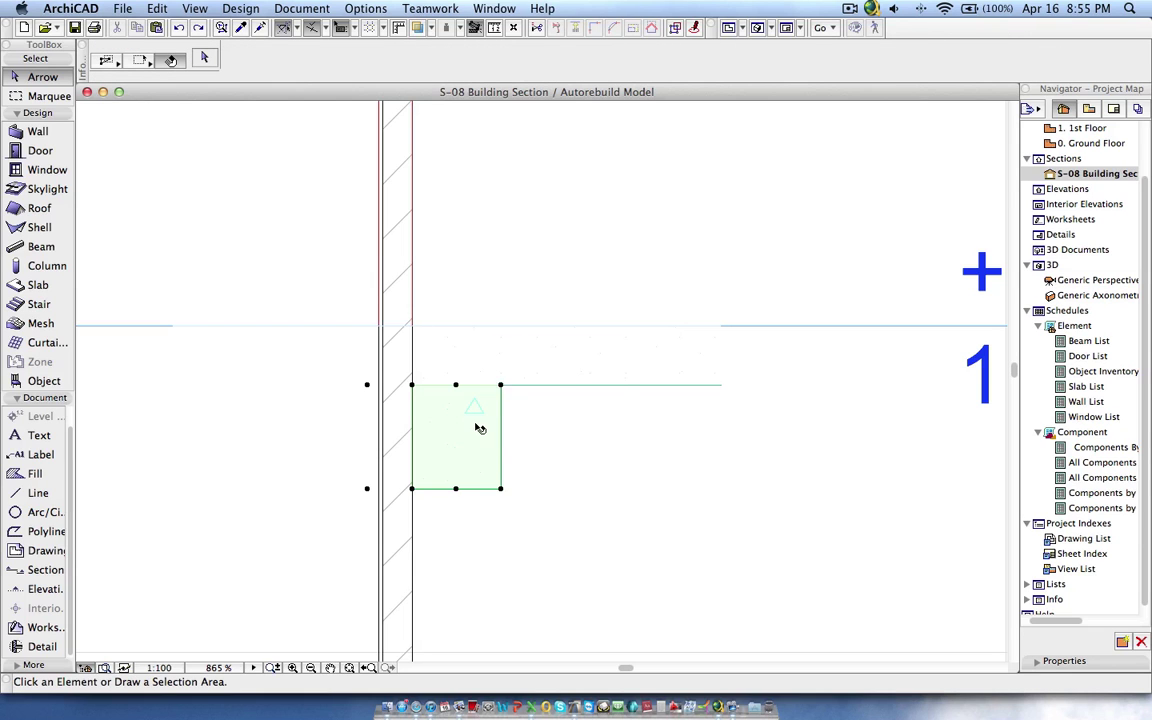
{"action": "left_click", "coordinate": [172, 58]}
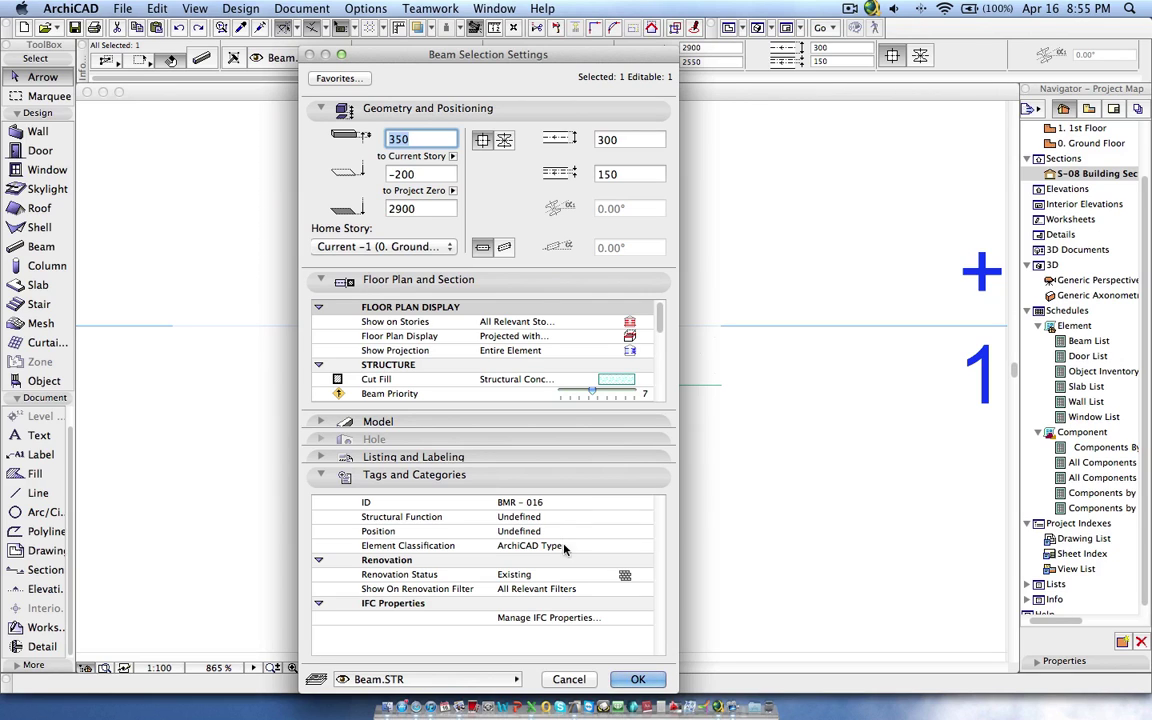
{"action": "key", "text": "Return"}
{"action": "left_click", "coordinate": [485, 583]}
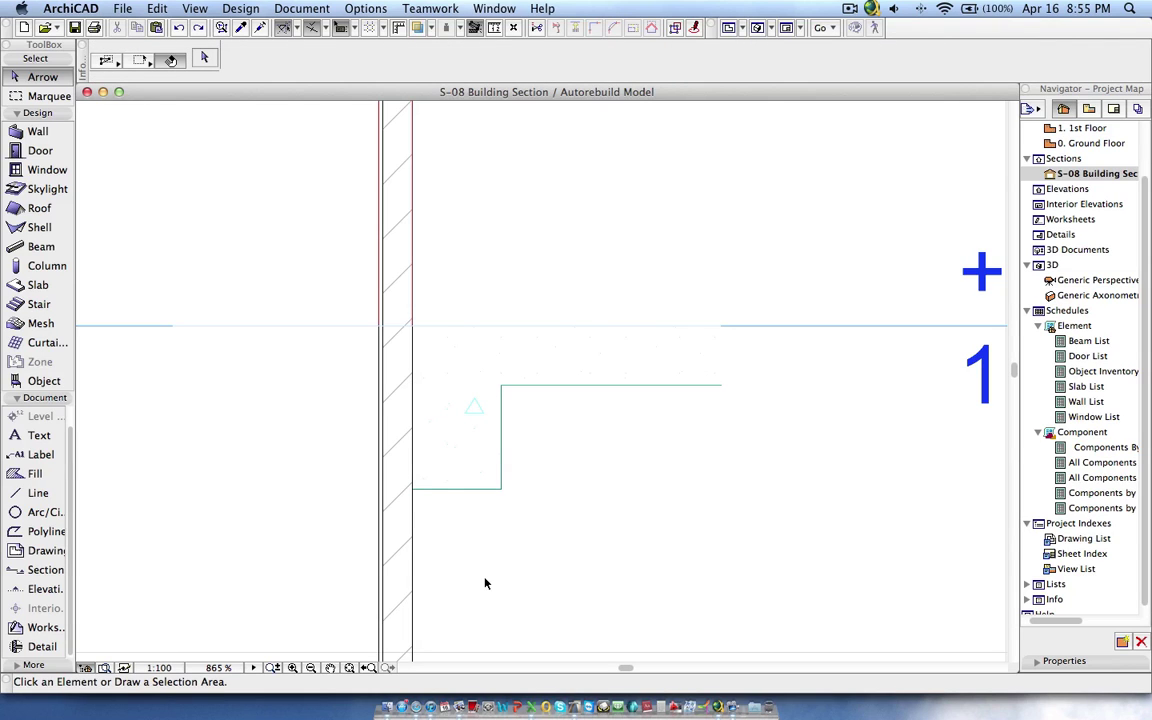
- Open the Beam List schedule and bring up its scheme settings
{"action": "left_click_drag", "start_coordinate": [485, 583], "coordinate": [687, 548]}
{"action": "double_click", "coordinate": [1080, 342]}
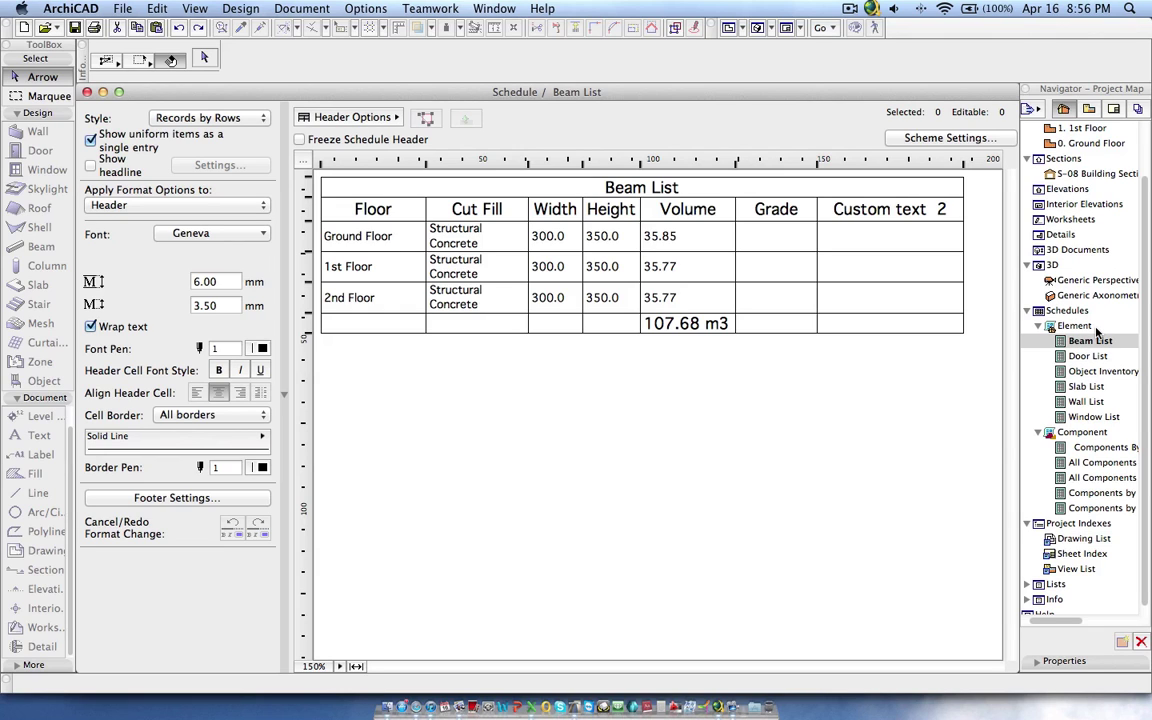
{"action": "left_click", "coordinate": [972, 139]}
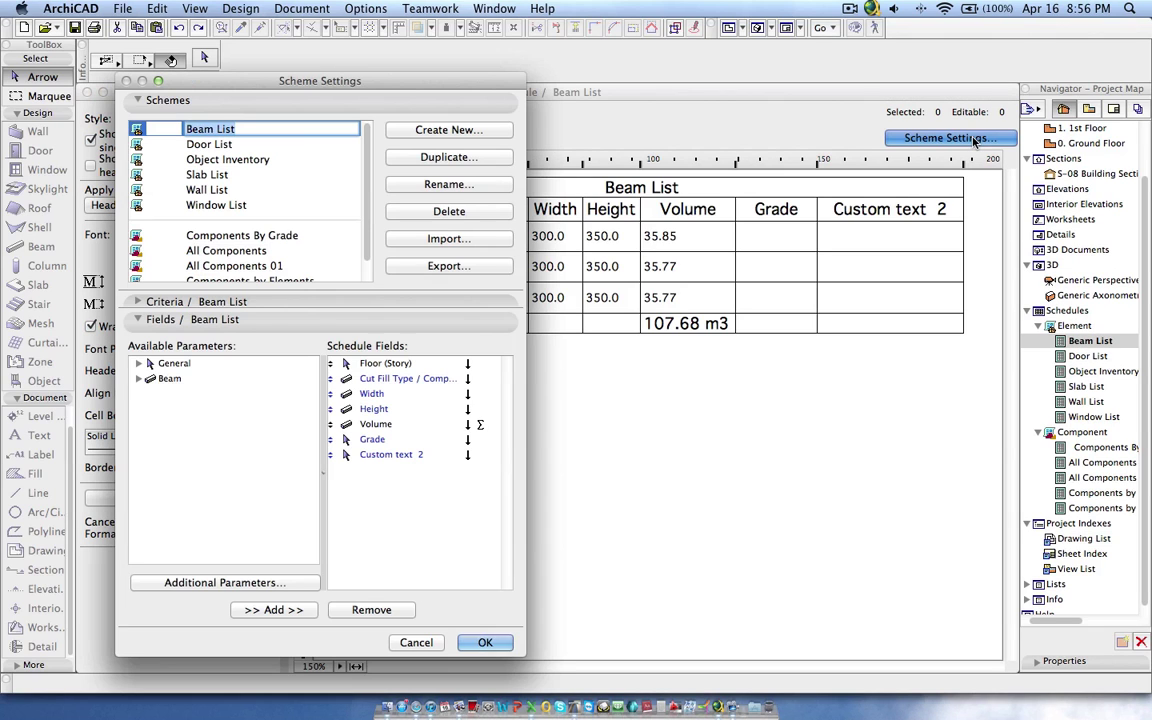
{"action": "left_click_drag", "start_coordinate": [279, 80], "coordinate": [455, 79]}
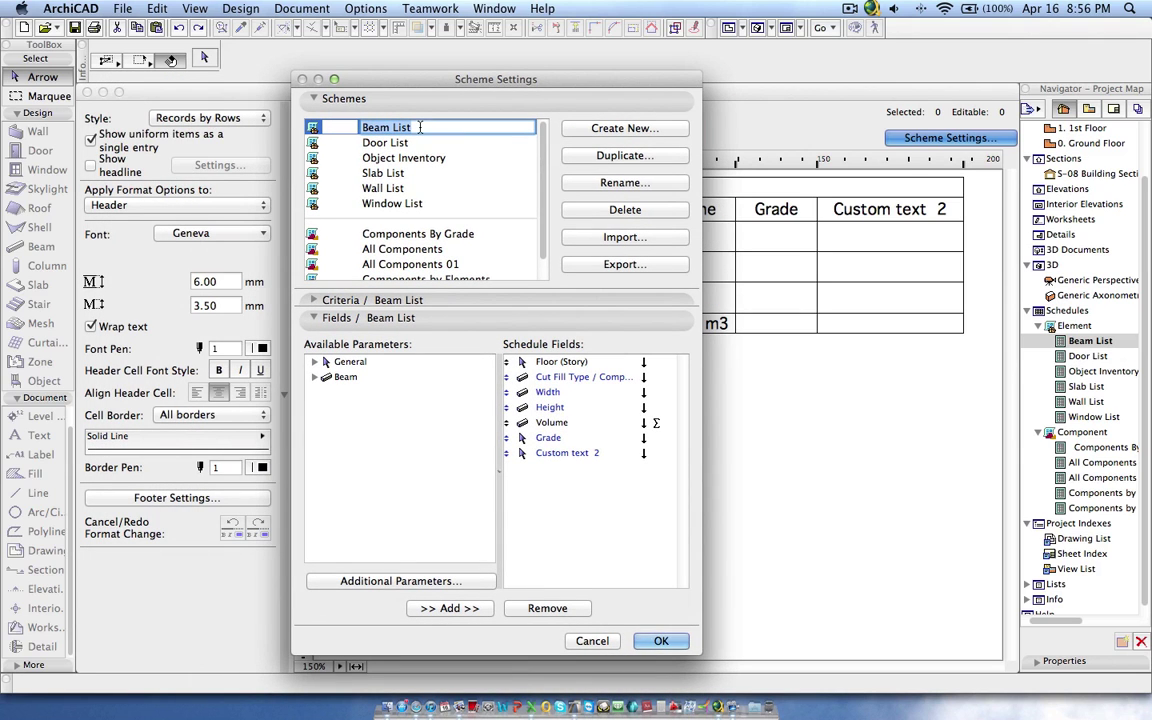
- Examine the Beam List scheme's criteria, its available General parameters, and the Grade and Custom text 2 schedule fields
{"action": "left_click", "coordinate": [334, 300]}
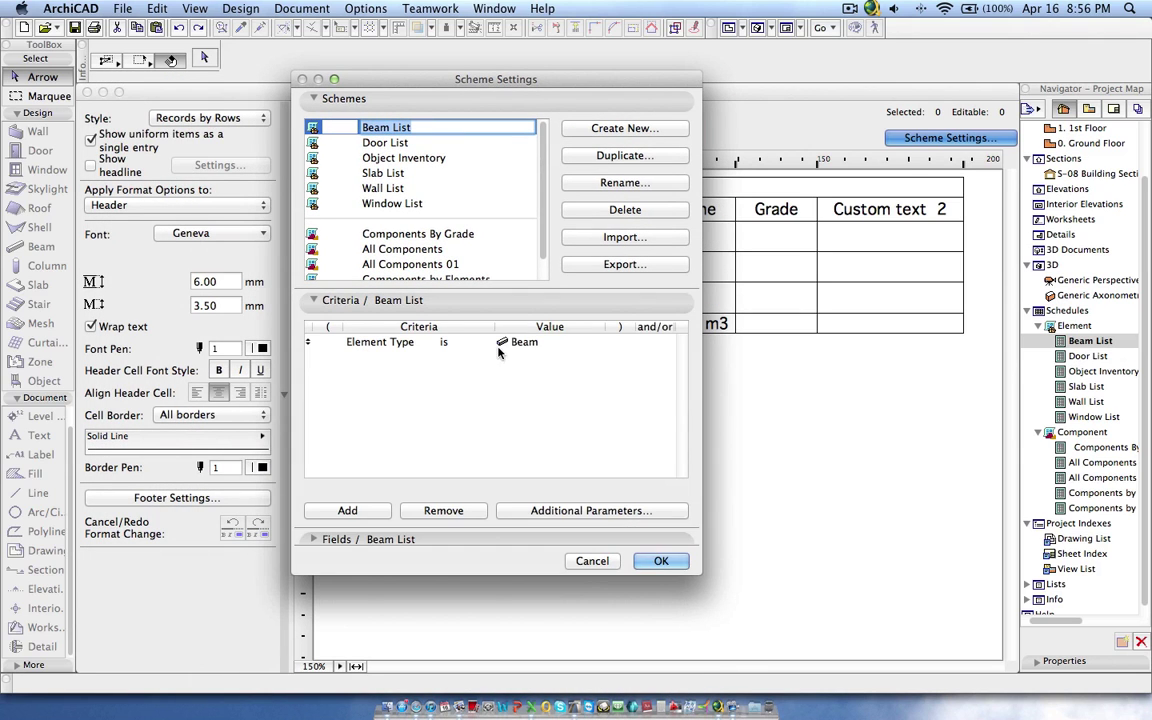
{"action": "left_click", "coordinate": [316, 302]}
{"action": "left_click", "coordinate": [316, 318]}
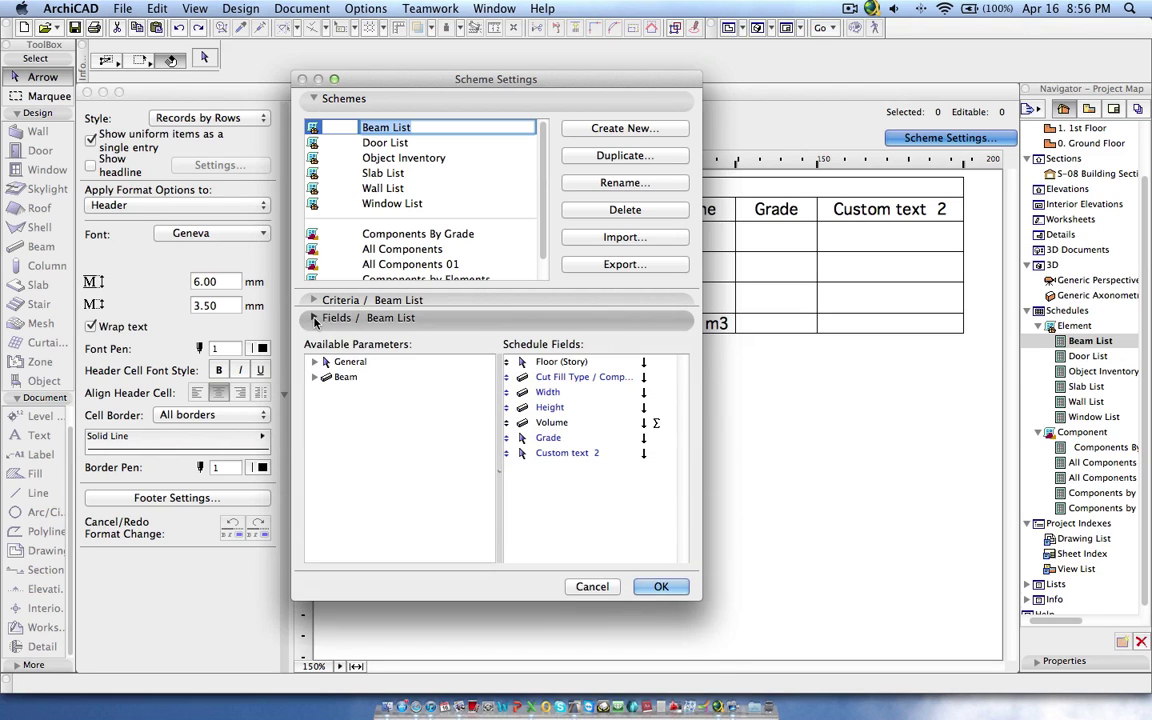
{"action": "left_click", "coordinate": [317, 363]}
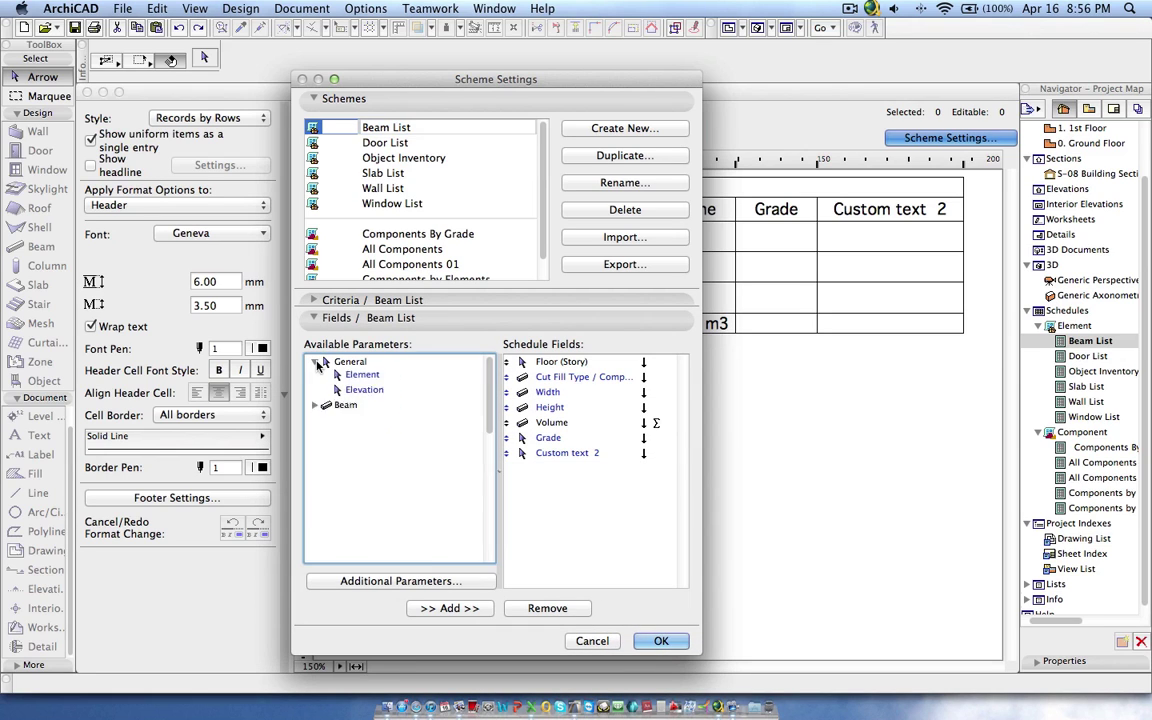
{"action": "scroll", "coordinate": [416, 414], "scroll_direction": "down", "scroll_amount": 3}
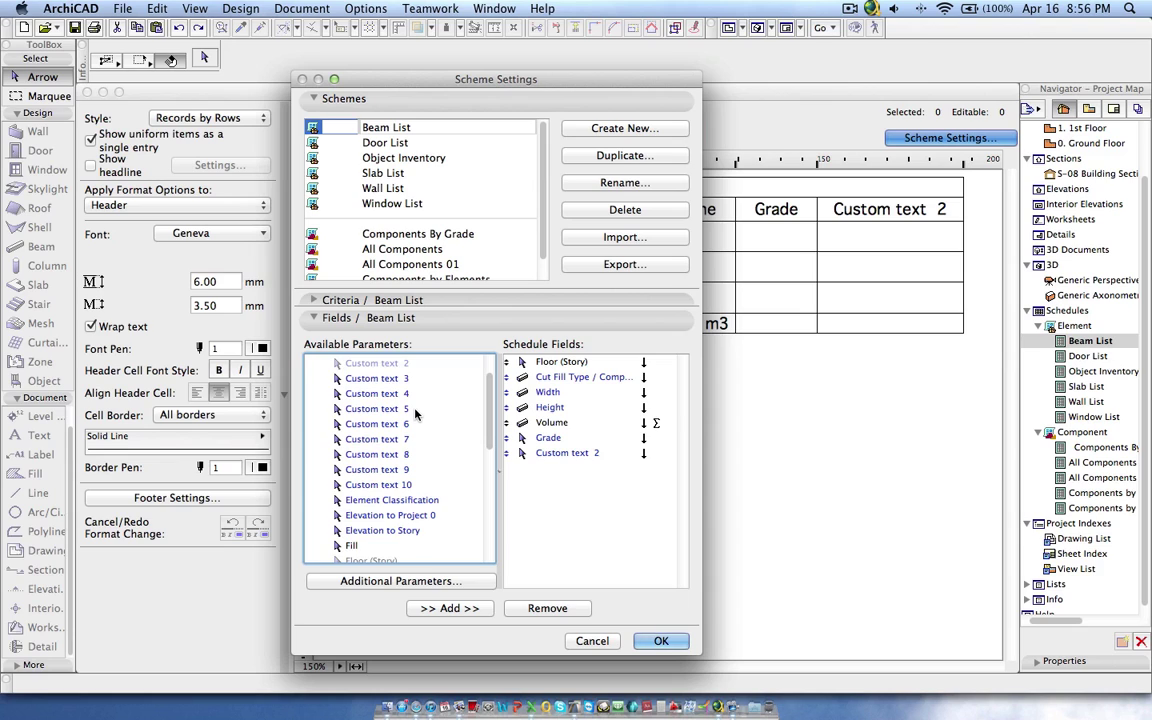
{"action": "scroll", "coordinate": [410, 450], "scroll_direction": "up", "scroll_amount": 3}
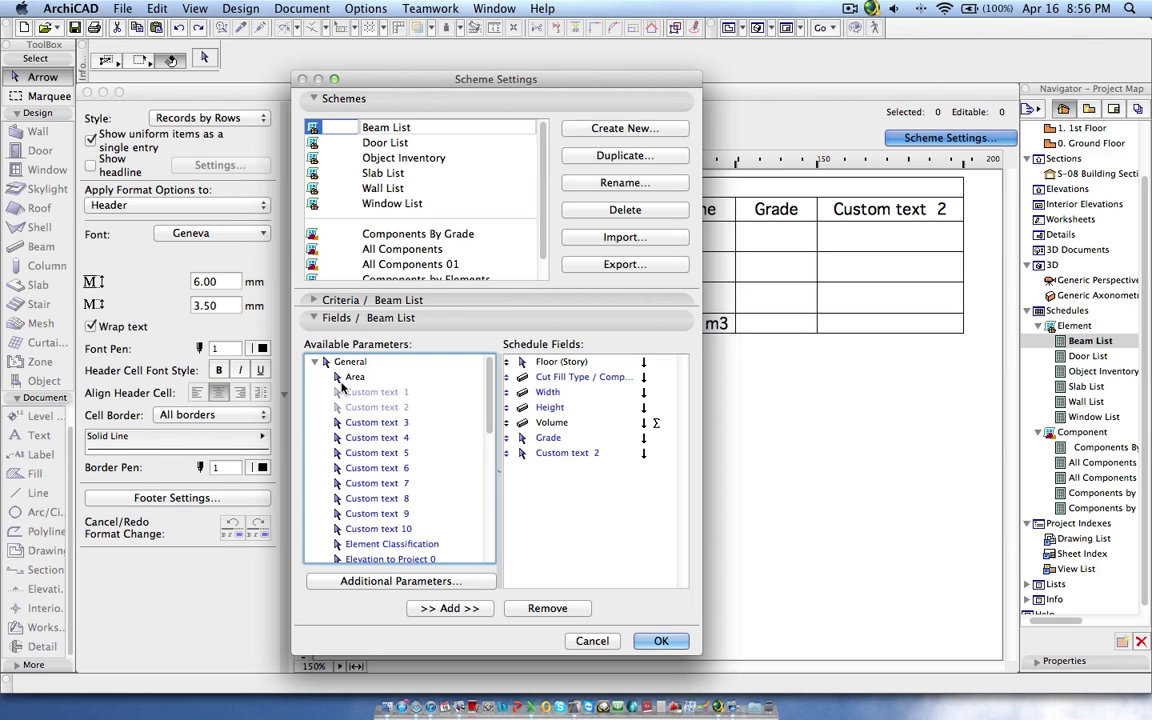
{"action": "left_click", "coordinate": [558, 437]}
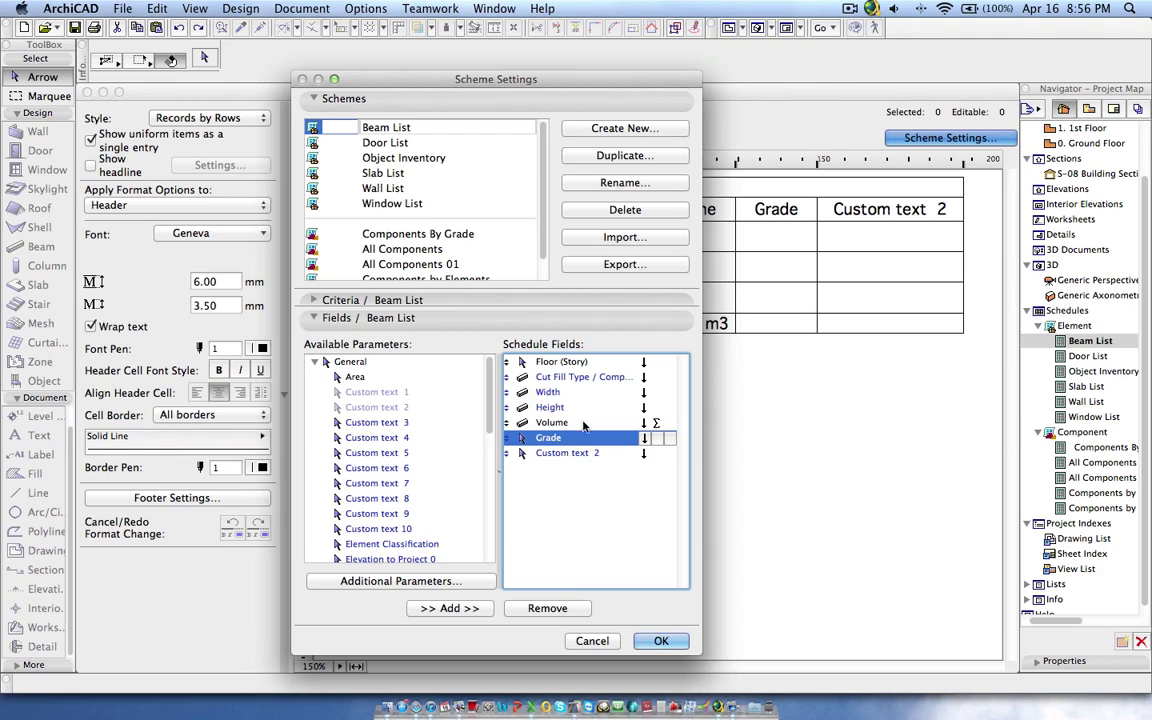
{"action": "left_click", "coordinate": [567, 454]}
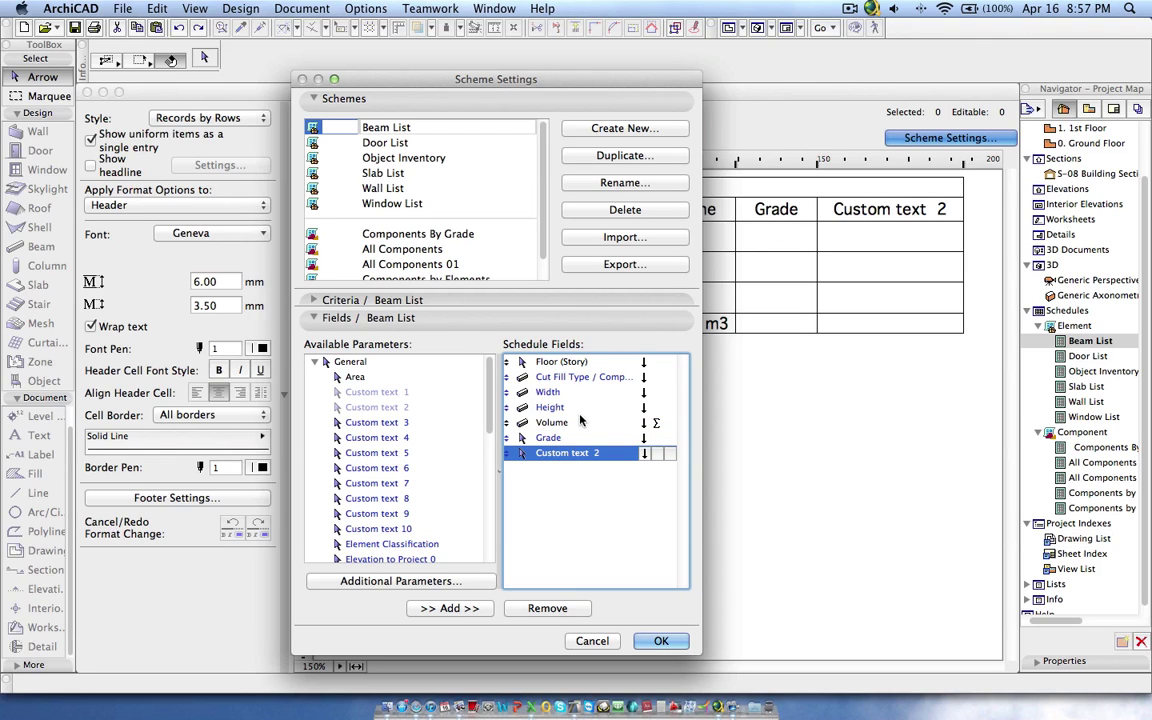
- Accept the scheme settings and set the Grade of the Ground Floor beams in the Beam List to Concrete fcu (60 Mpa)
{"action": "left_click", "coordinate": [661, 640]}
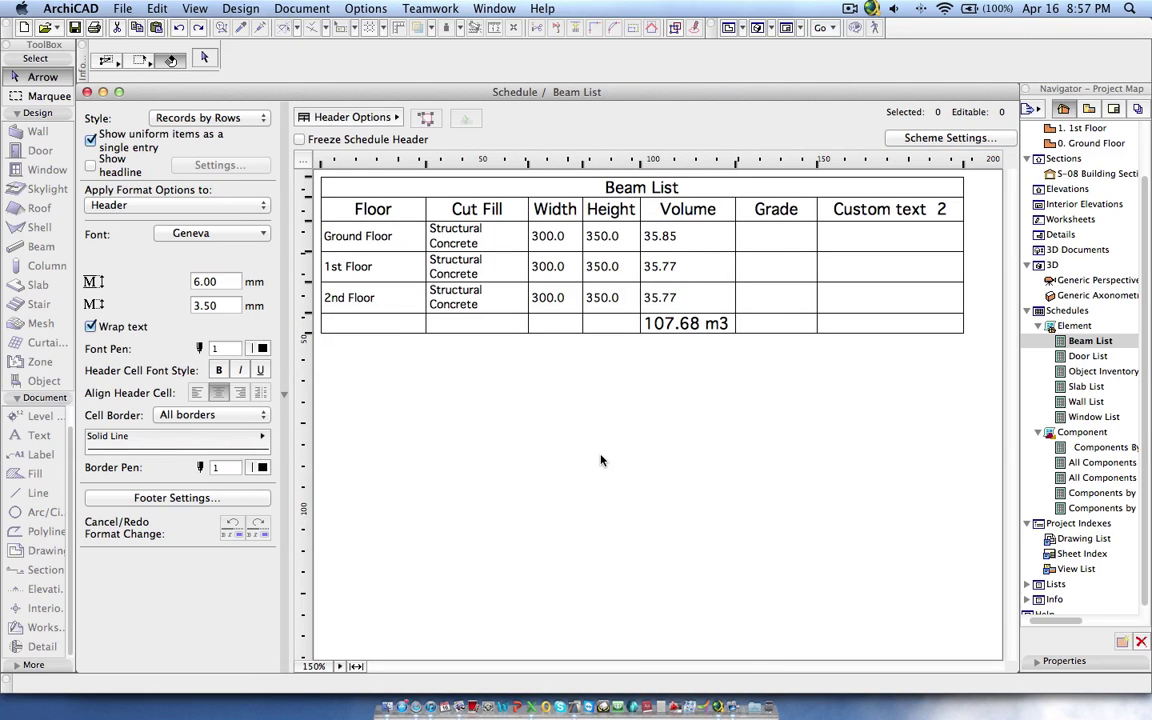
{"action": "left_click", "coordinate": [776, 238]}
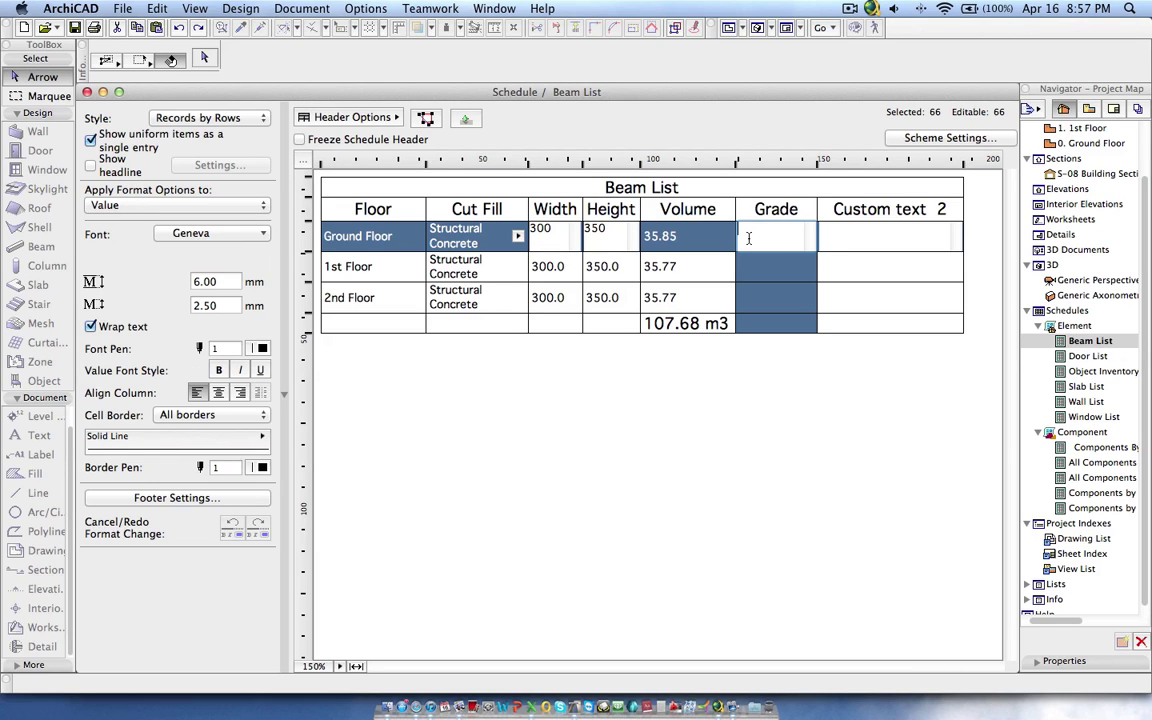
{"action": "type", "text": "Concrete fcu"}
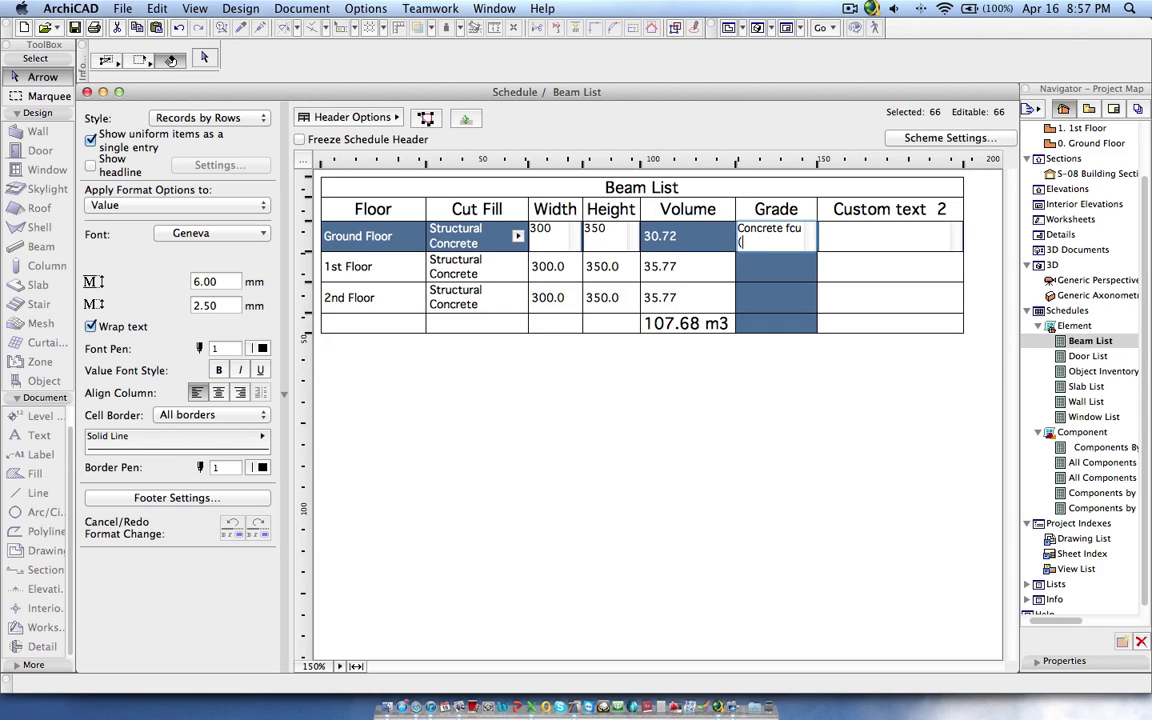
{"action": "type", "text": " (1"}
{"action": "type", "text": "60"}
{"action": "type", "text": " Mpa"}
{"action": "type", "text": ")"}
{"action": "left_click", "coordinate": [776, 266]}
{"action": "left_click", "coordinate": [751, 389]}
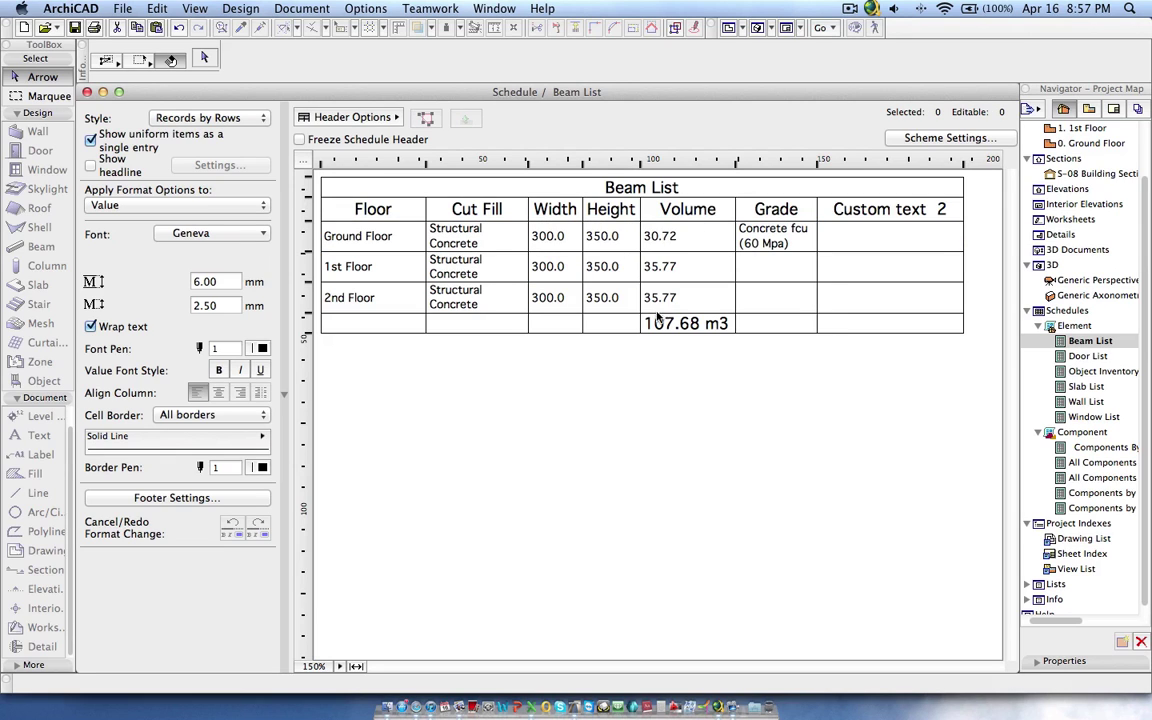
- Examine the Grade and Volume cells of the Ground Floor, 1st Floor and 2nd Floor rows in the Beam List
{"action": "left_click", "coordinate": [765, 266]}
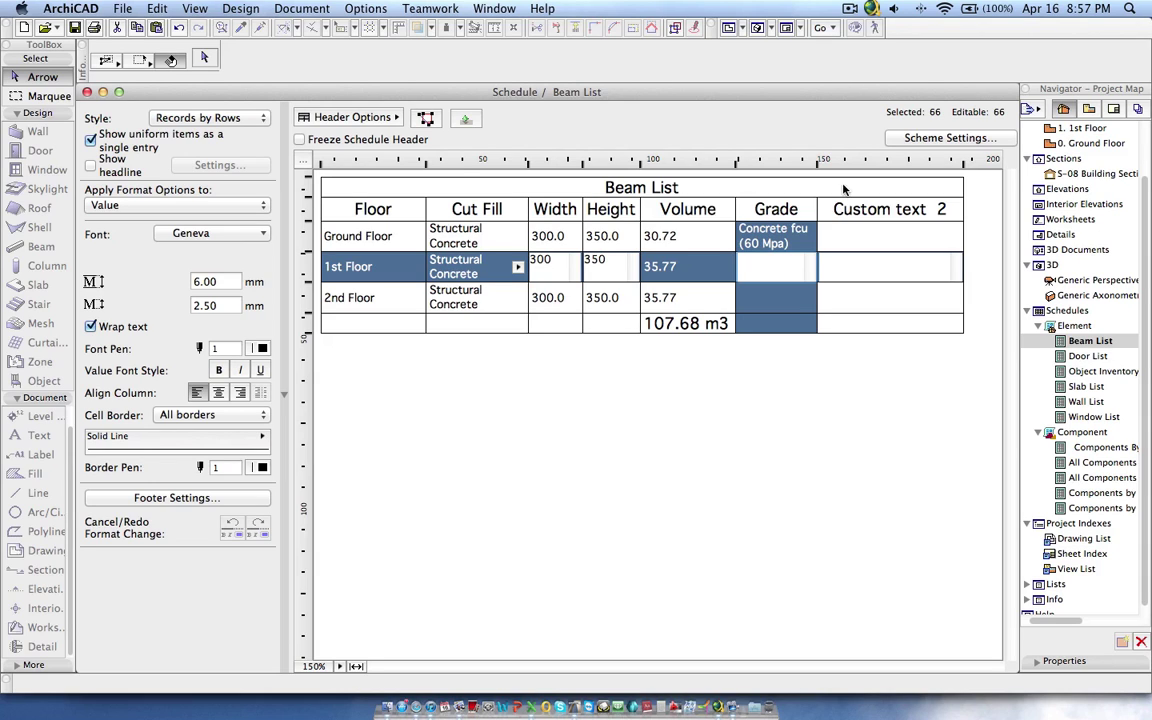
{"action": "left_click", "coordinate": [790, 241]}
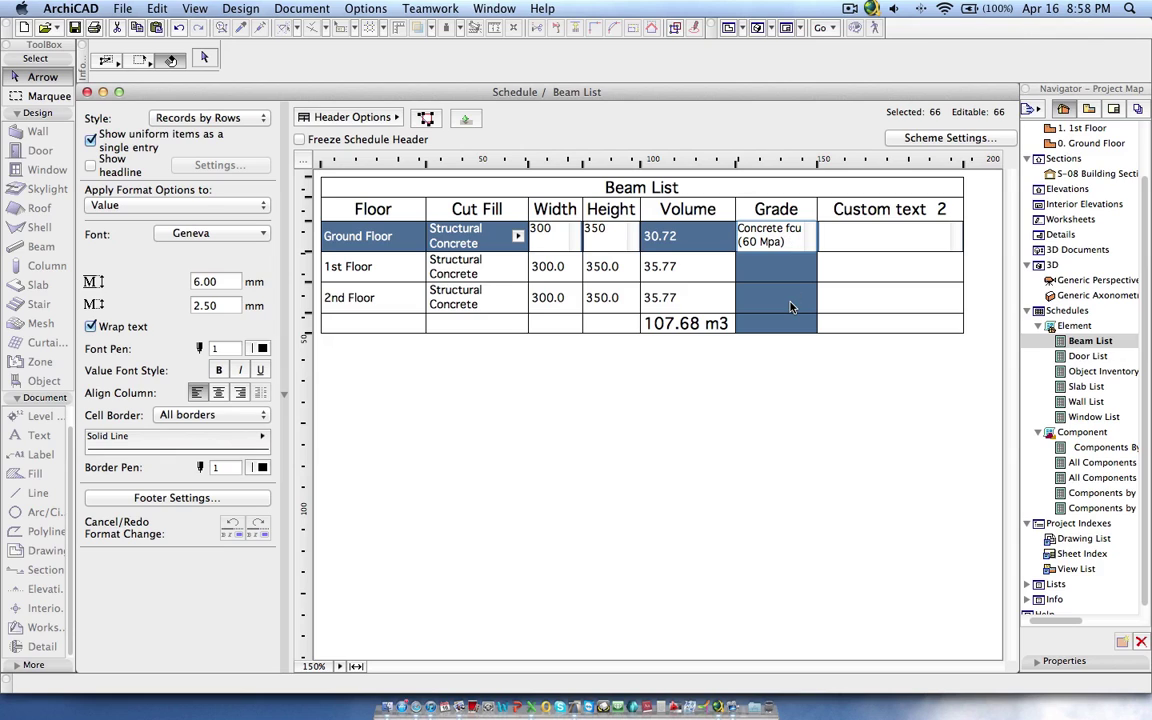
{"action": "key", "text": "Down"}
{"action": "key", "text": "Down"}
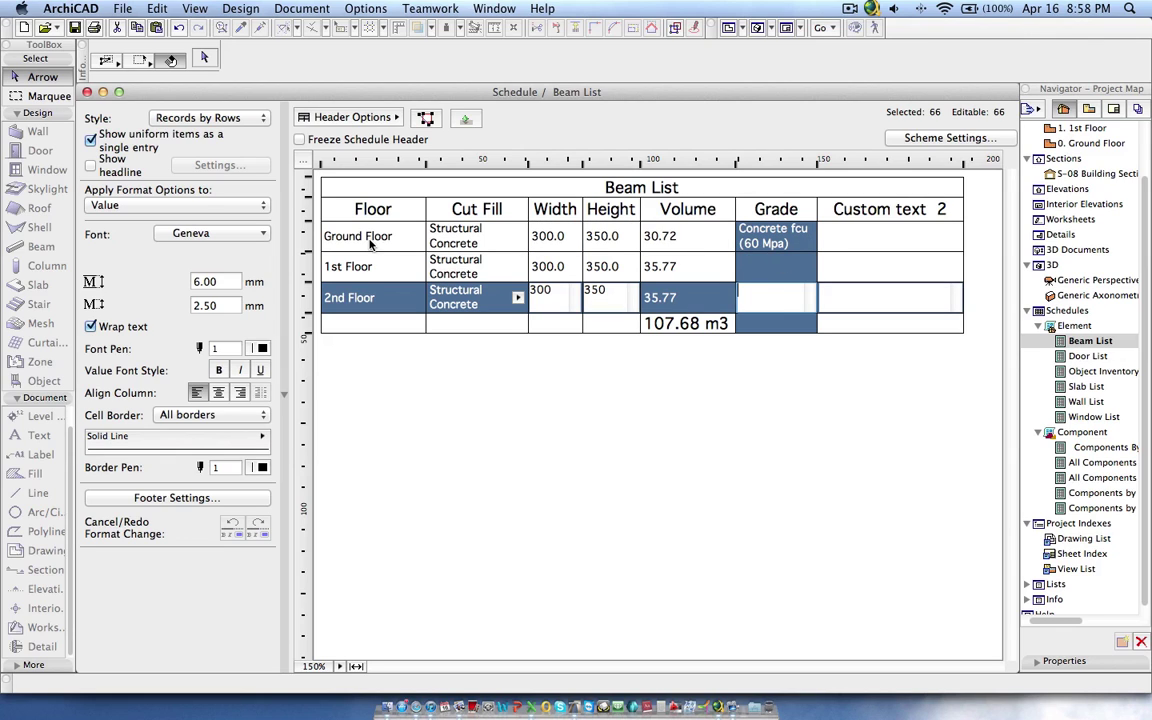
{"action": "left_click", "coordinate": [326, 238]}
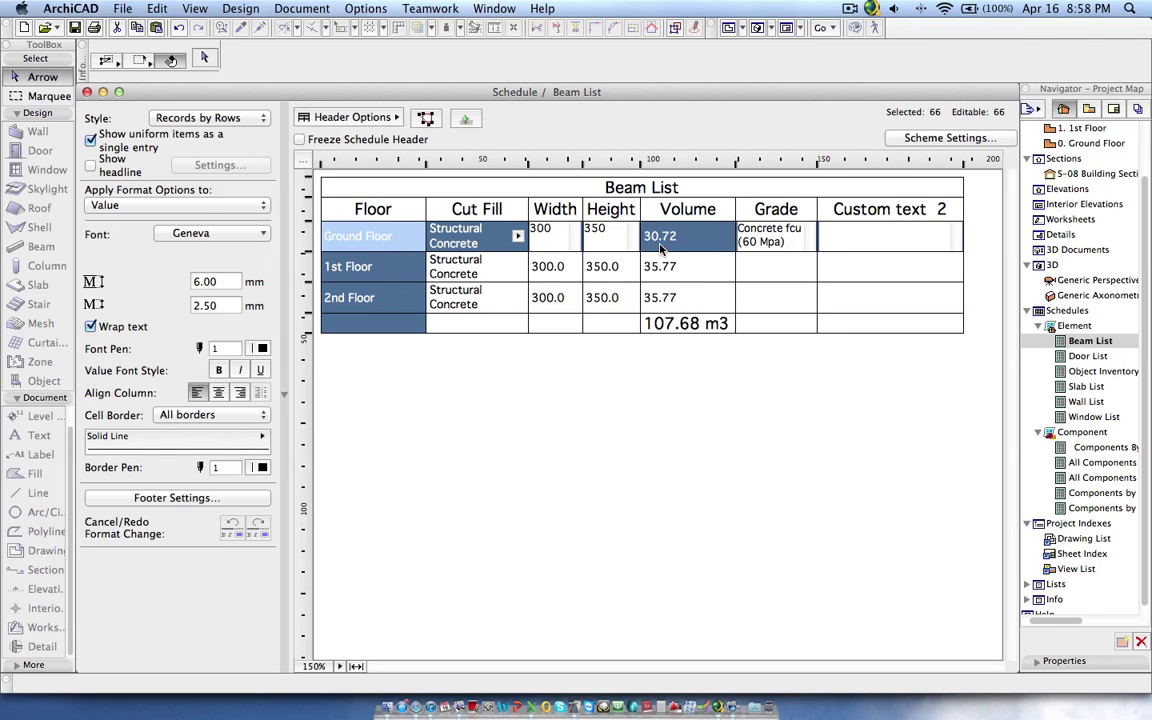
{"action": "left_click", "coordinate": [706, 246]}
{"action": "left_click_drag", "start_coordinate": [706, 246], "coordinate": [633, 210]}
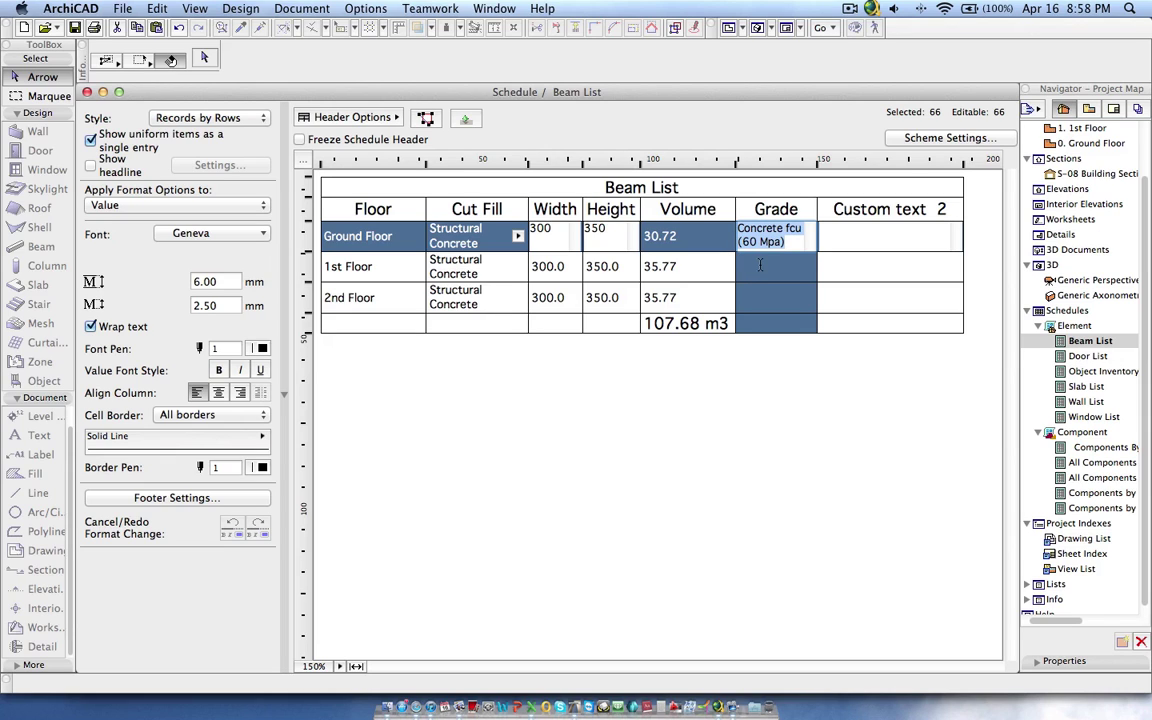
{"action": "left_click", "coordinate": [760, 266]}
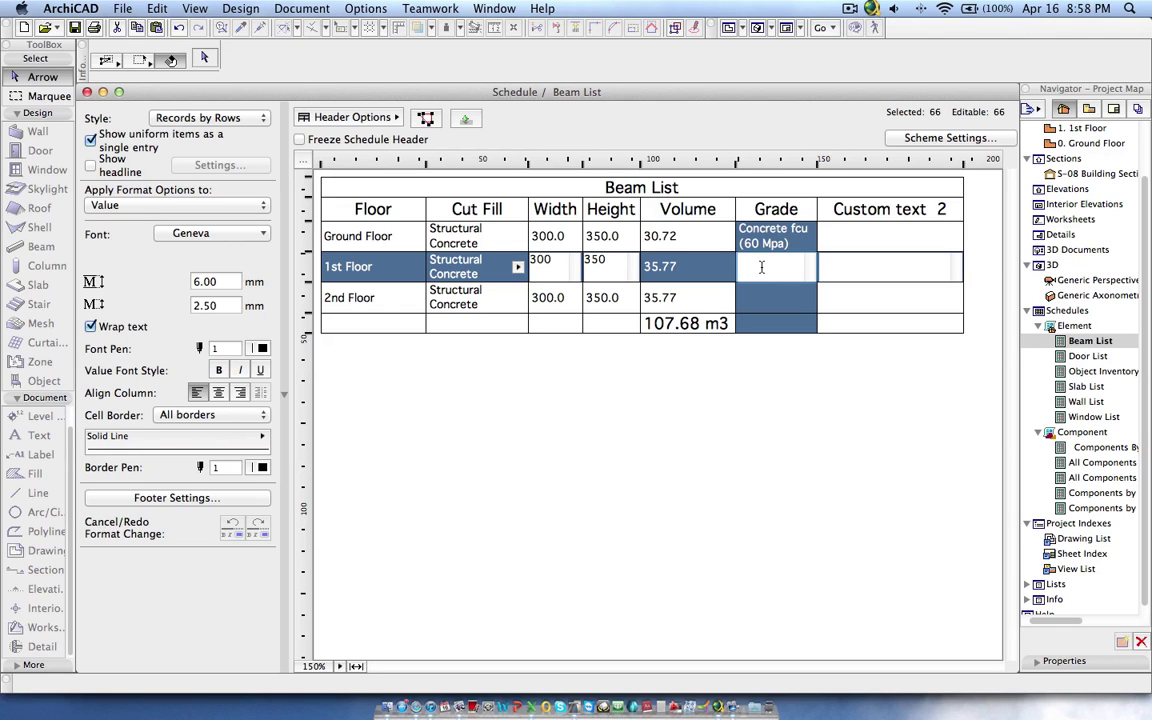
{"action": "left_click", "coordinate": [772, 385]}
- Return to the 1st Floor plan and select five beams around the corner bays beside the S-08 section marker
{"action": "key", "text": "super+w"}
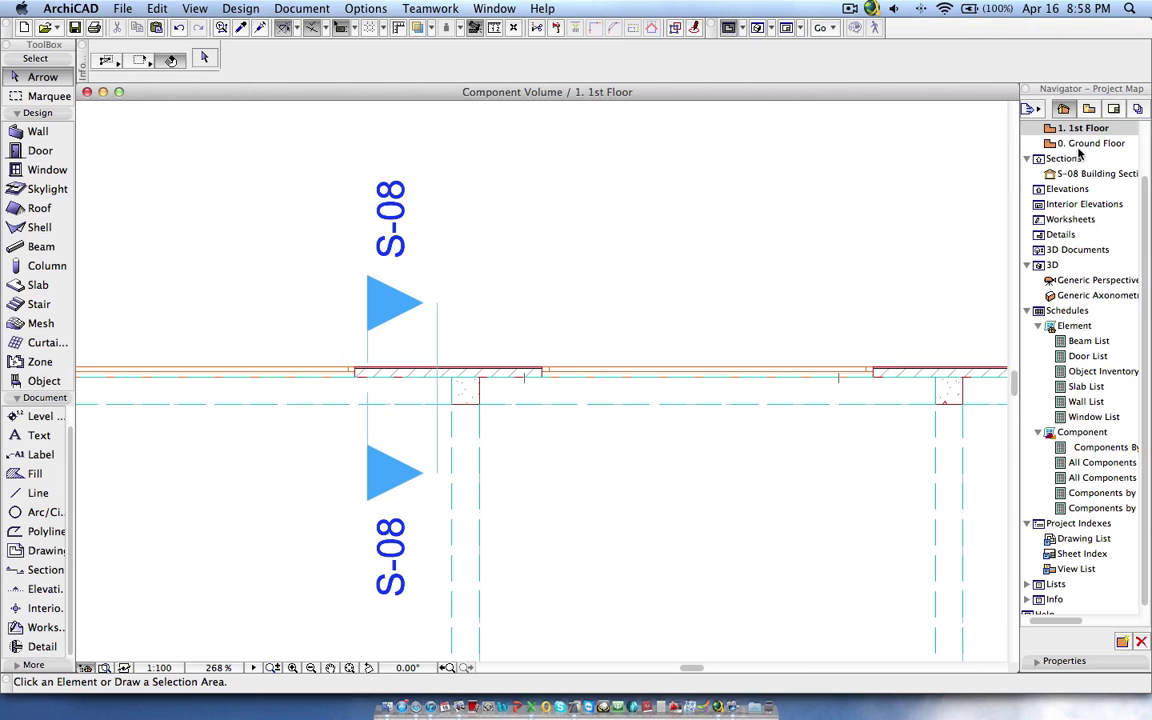
{"action": "scroll", "coordinate": [724, 248], "scroll_direction": "down", "scroll_amount": 5}
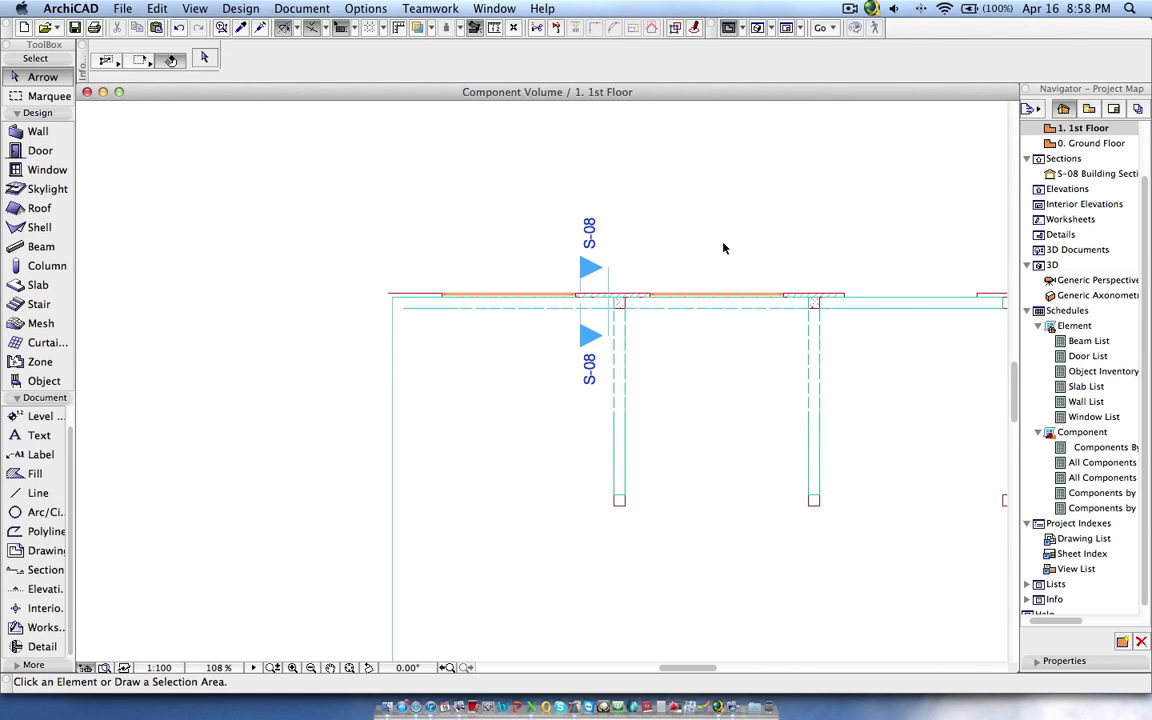
{"action": "left_click", "coordinate": [473, 314]}
{"action": "left_click", "coordinate": [406, 362], "text": "shift"}
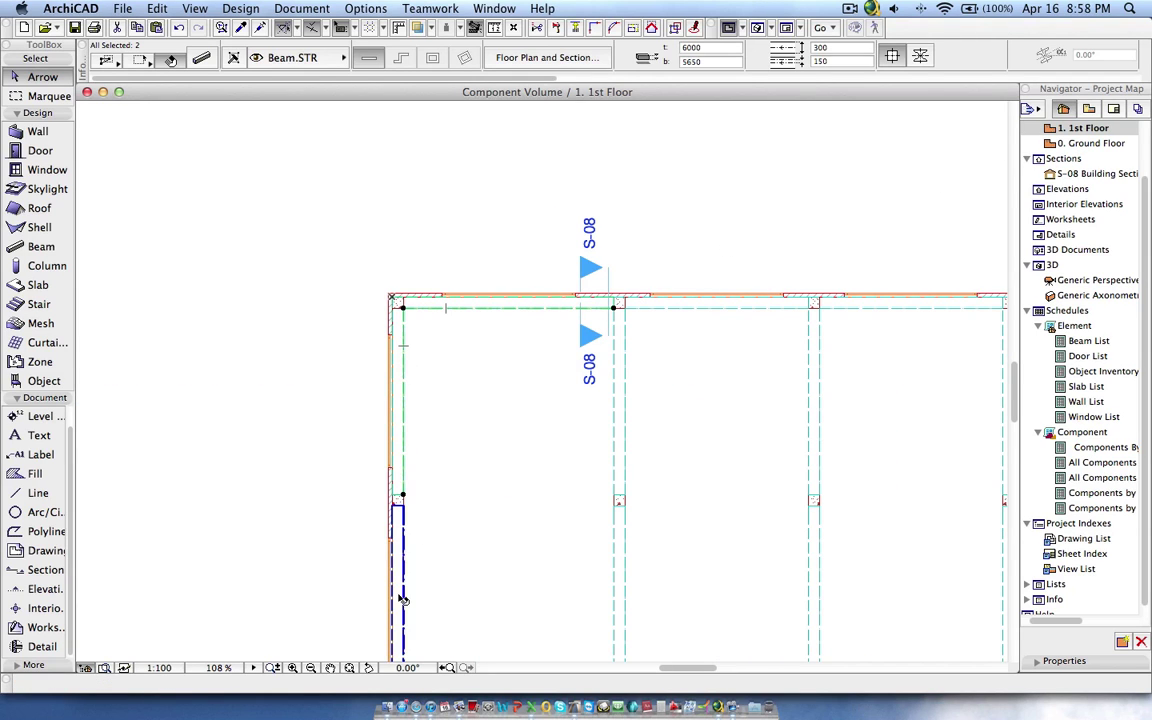
{"action": "left_click", "coordinate": [404, 540], "text": "shift"}
{"action": "left_click", "coordinate": [613, 447], "text": "shift"}
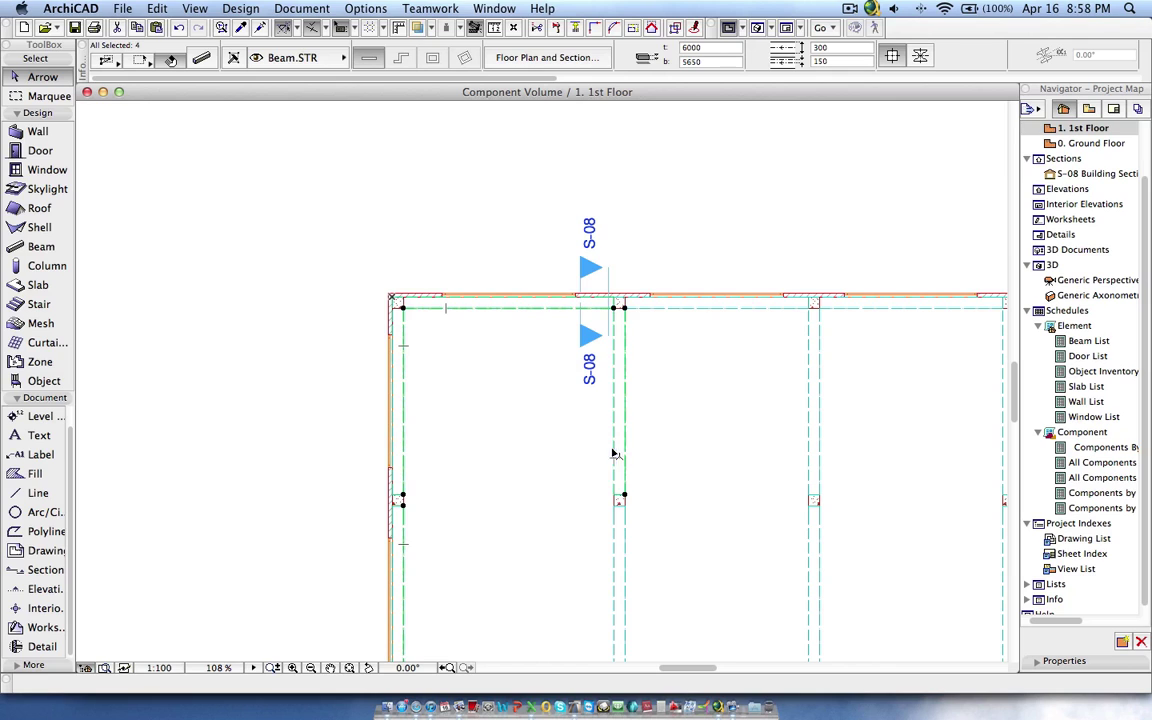
{"action": "left_click", "coordinate": [613, 638], "text": "shift"}
{"action": "middle_click_drag", "start_coordinate": [578, 464], "coordinate": [540, 360]}
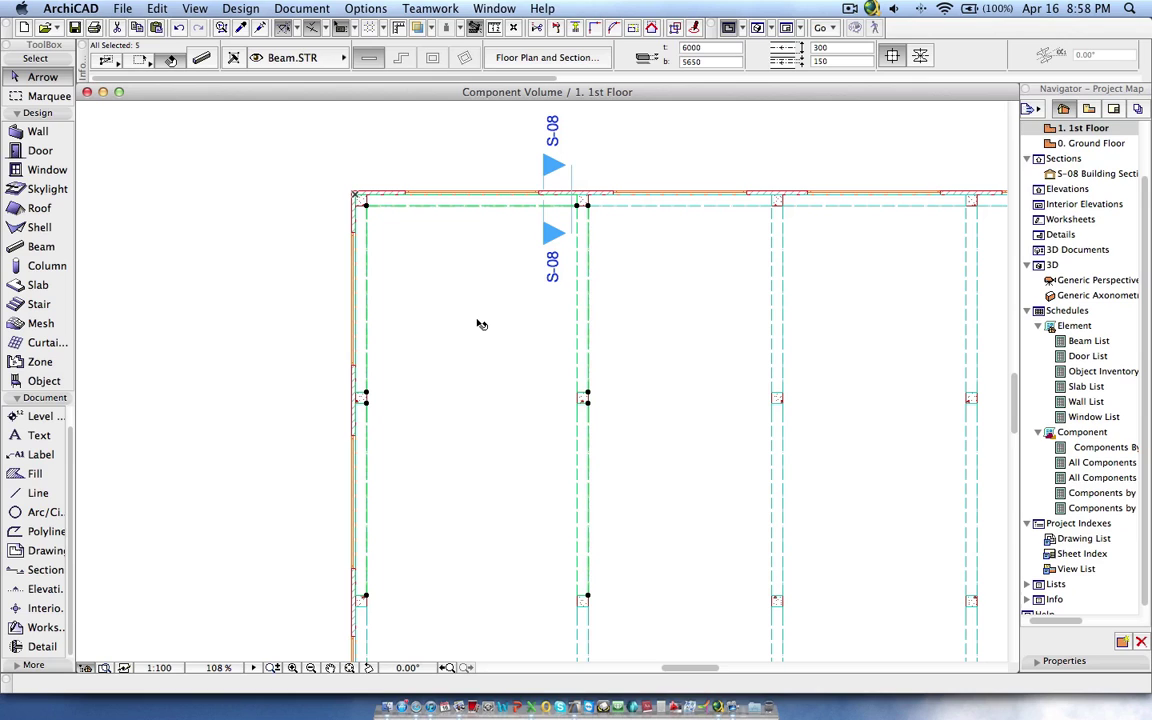
- List only the floor plan selection in the Beam List schedule and widen its Cut Fill column to fit the text
{"action": "right_click", "coordinate": [1085, 345]}
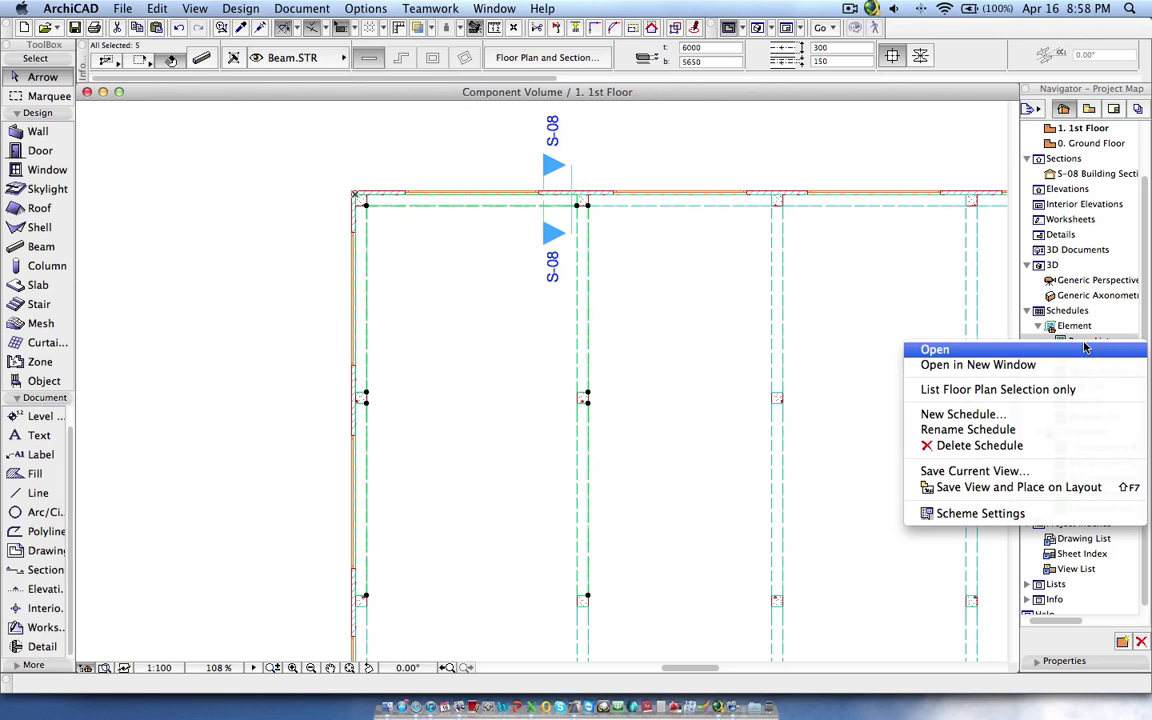
{"action": "left_click", "coordinate": [991, 390]}
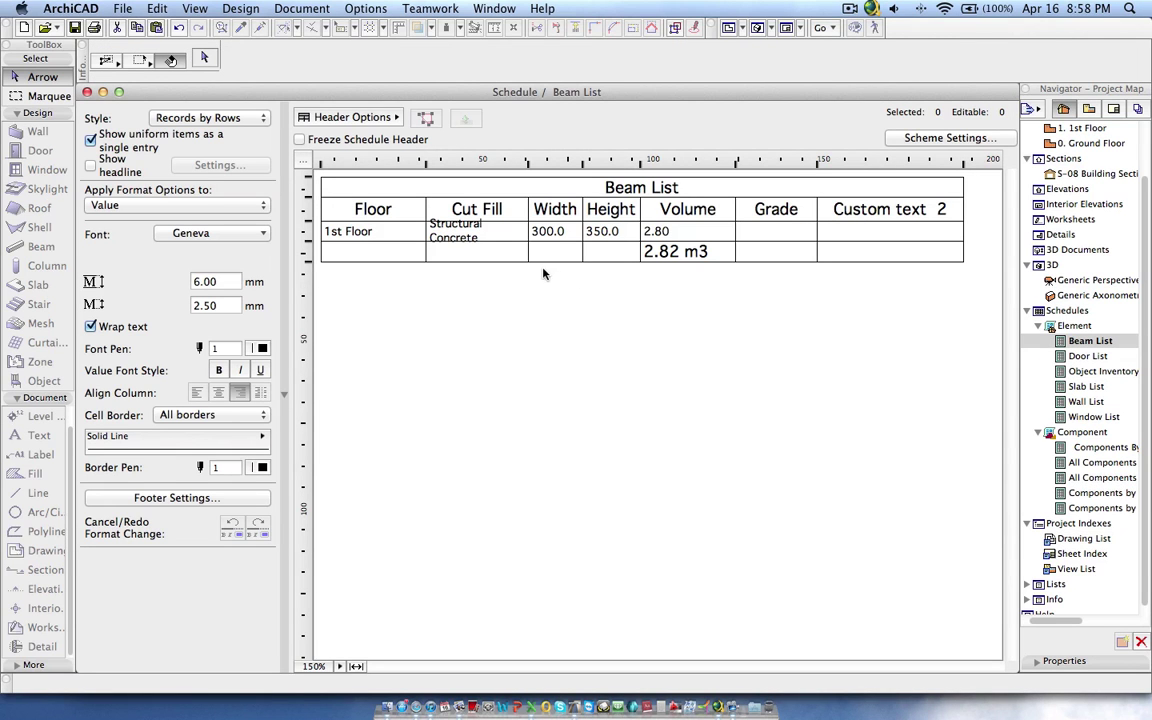
{"action": "left_click_drag", "start_coordinate": [528, 162], "coordinate": [538, 162]}
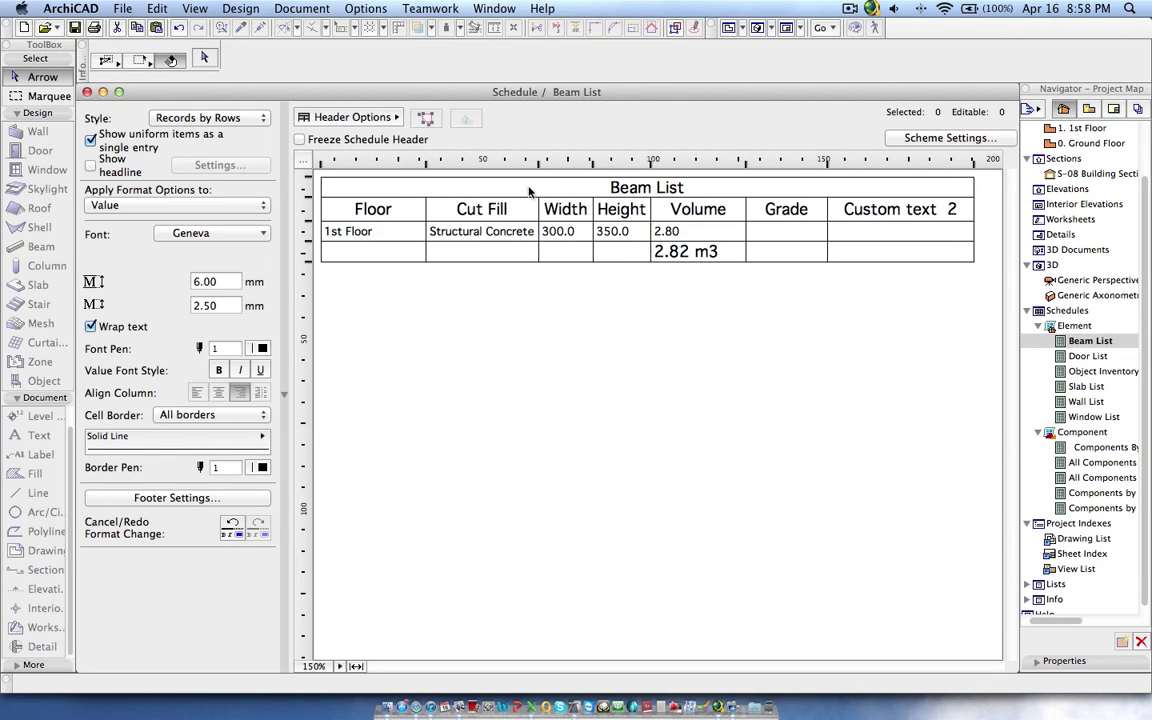
- Set the Grade of the selected 1st Floor beams in the Beam List to Concrete fcu (45 Mpa)
{"action": "left_click", "coordinate": [761, 233]}
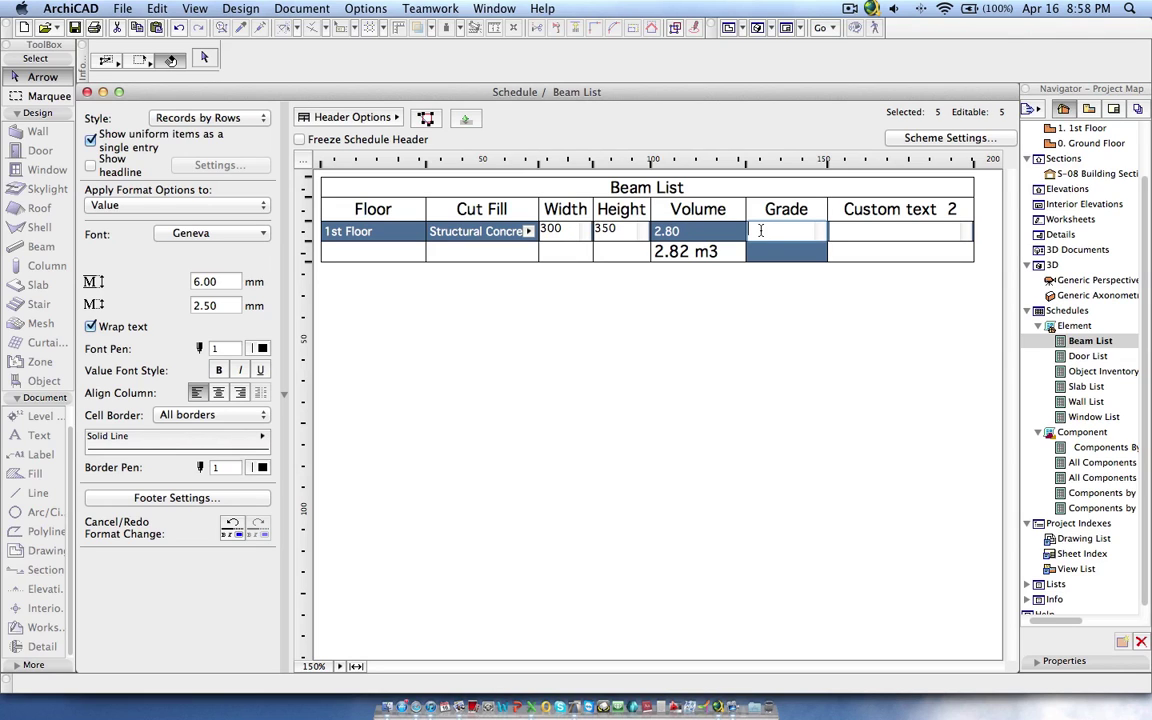
{"action": "type", "text": "Concrete fcu (45 Mpa"}
{"action": "left_click", "coordinate": [657, 338]}
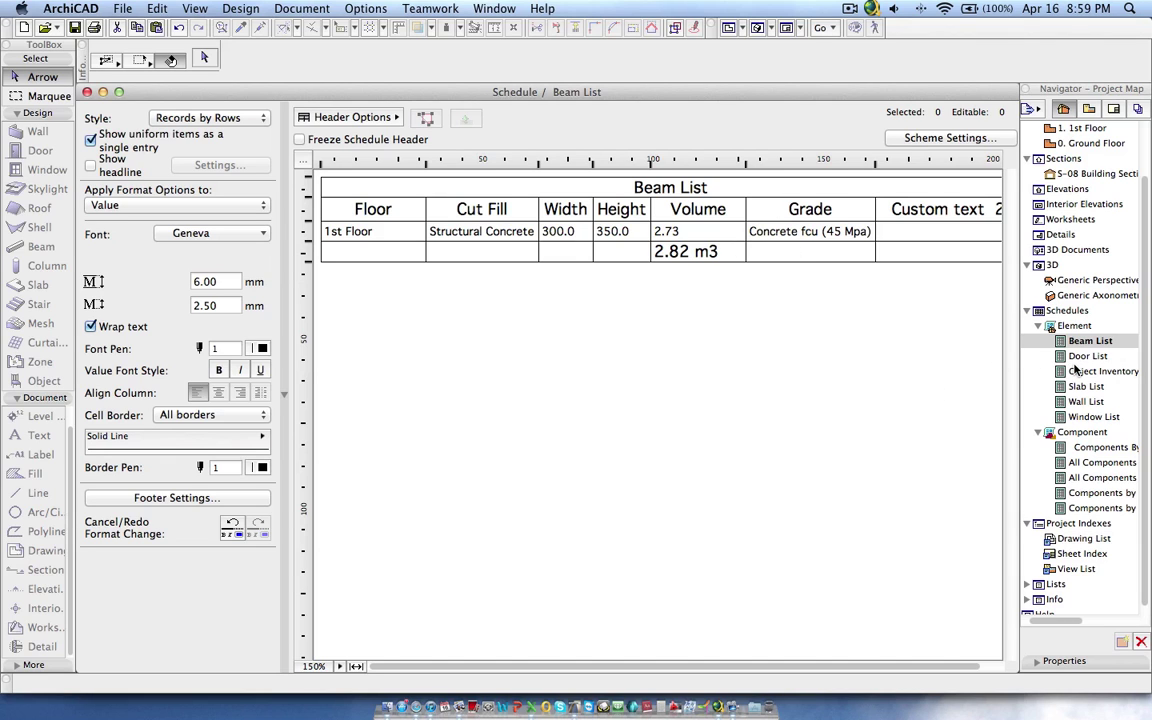
- Reopen the complete Beam List and compare the two 1st Floor rows by grade and volume
{"action": "key", "text": "super+w"}
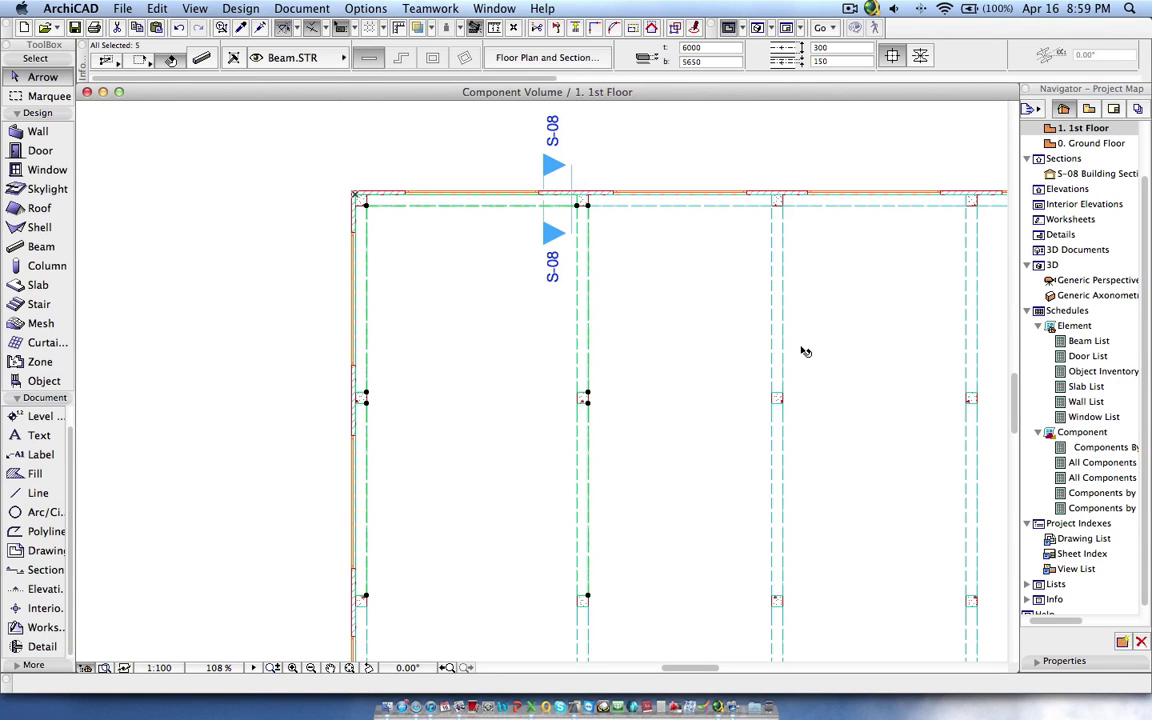
{"action": "double_click", "coordinate": [1088, 341]}
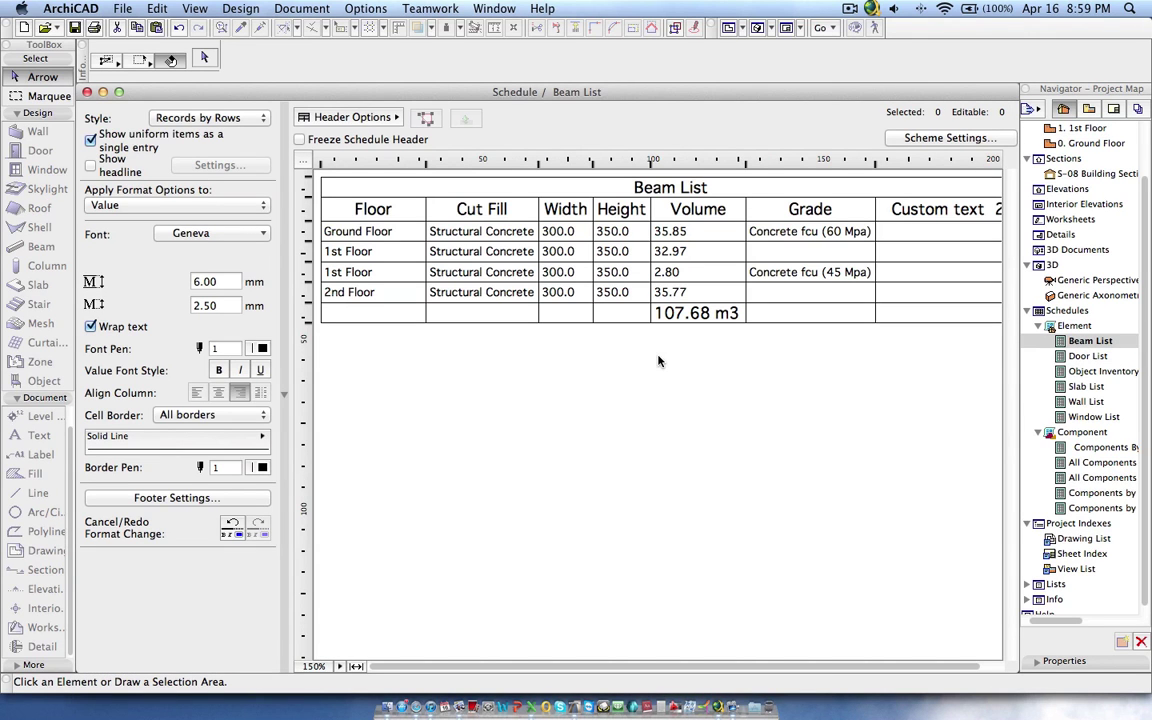
{"action": "left_click", "coordinate": [382, 252]}
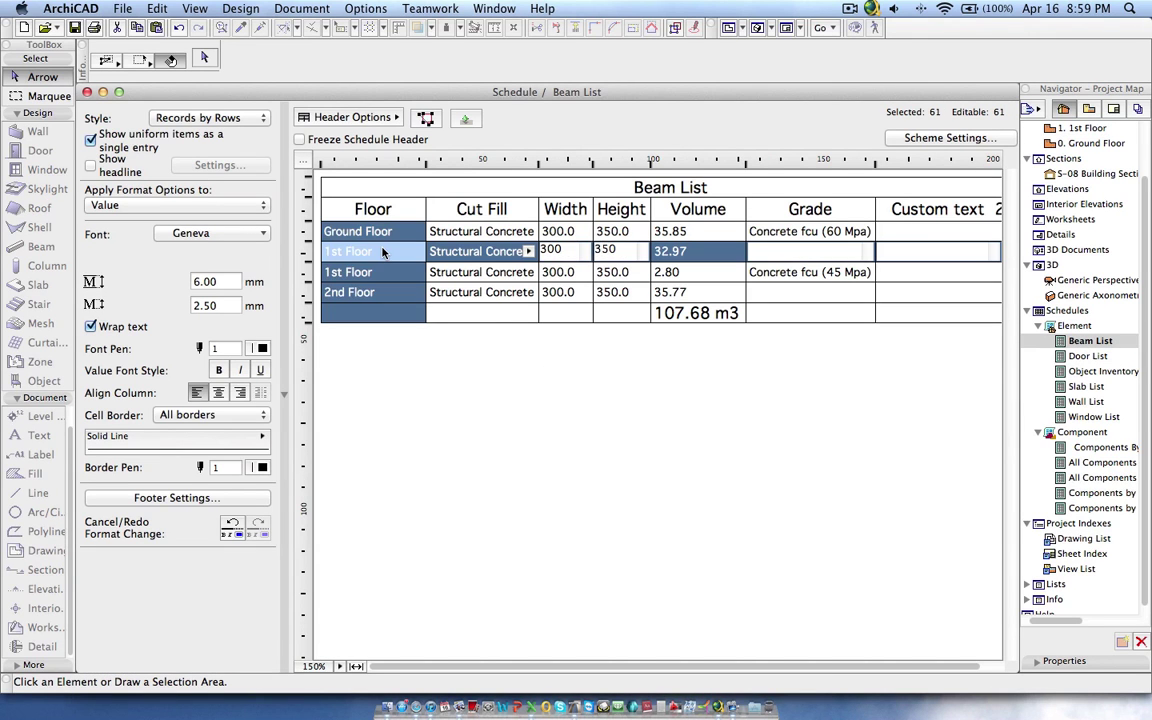
{"action": "left_click", "coordinate": [688, 272]}
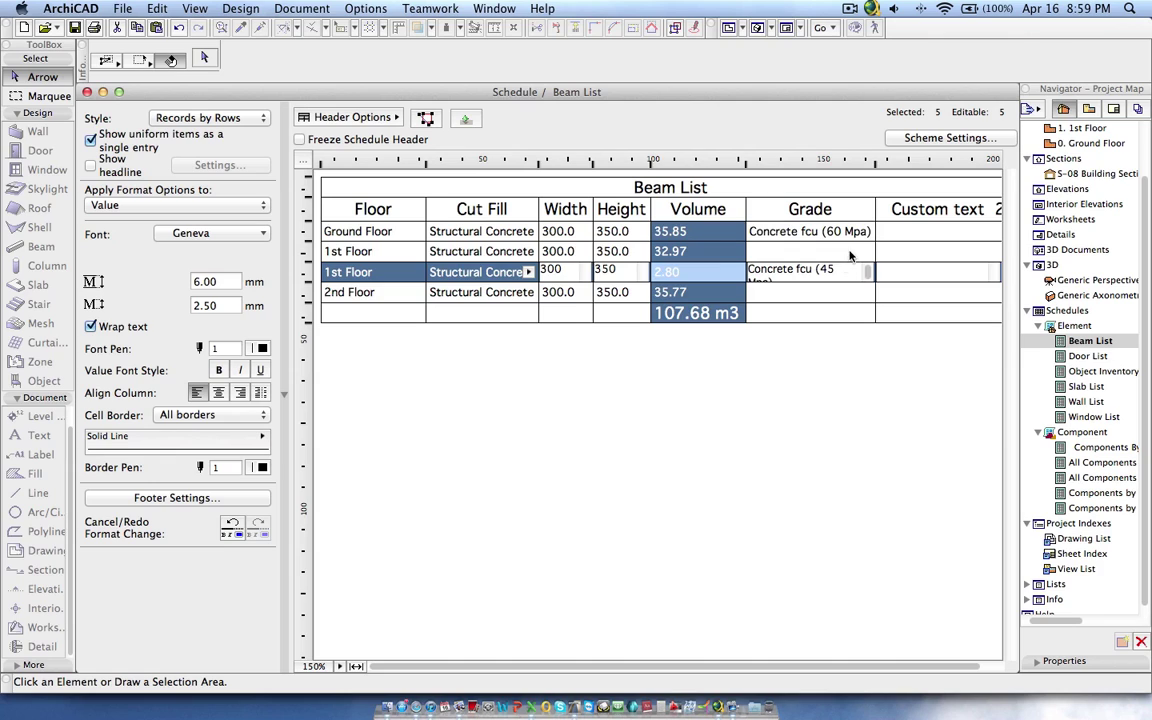
- Set the Grade of the ungraded 1st Floor beams to Concrete fcu (18 Mpa) and copy it to the 2nd Floor row
{"action": "left_click", "coordinate": [793, 253]}
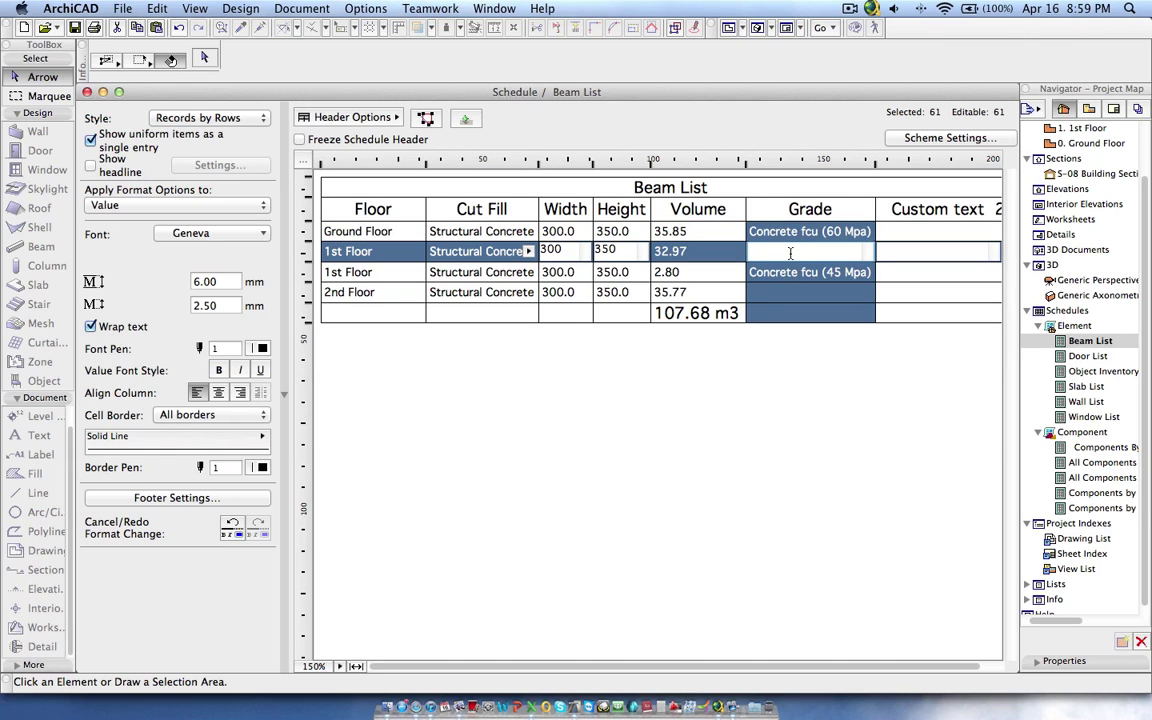
{"action": "type", "text": "Concrete fcu (18 Mpa)"}
{"action": "key", "text": "super+a"}
{"action": "key", "text": "super+c"}
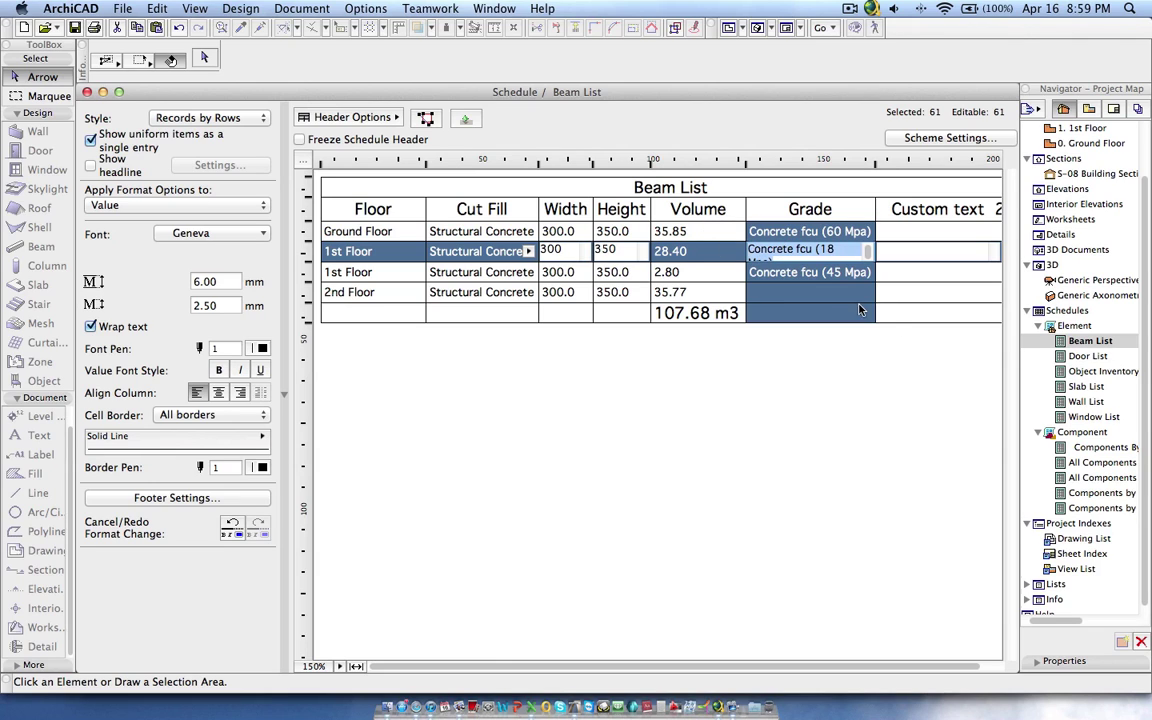
{"action": "left_click", "coordinate": [827, 292]}
{"action": "key", "text": "super+v"}
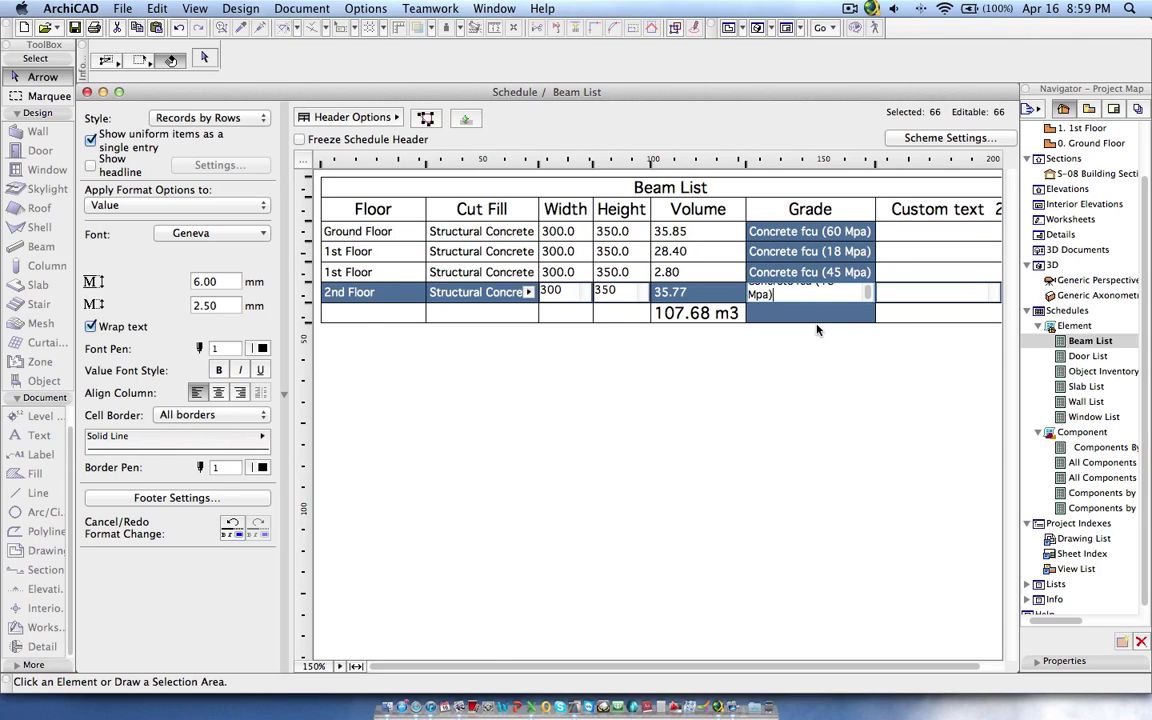
{"action": "key", "text": "Return"}
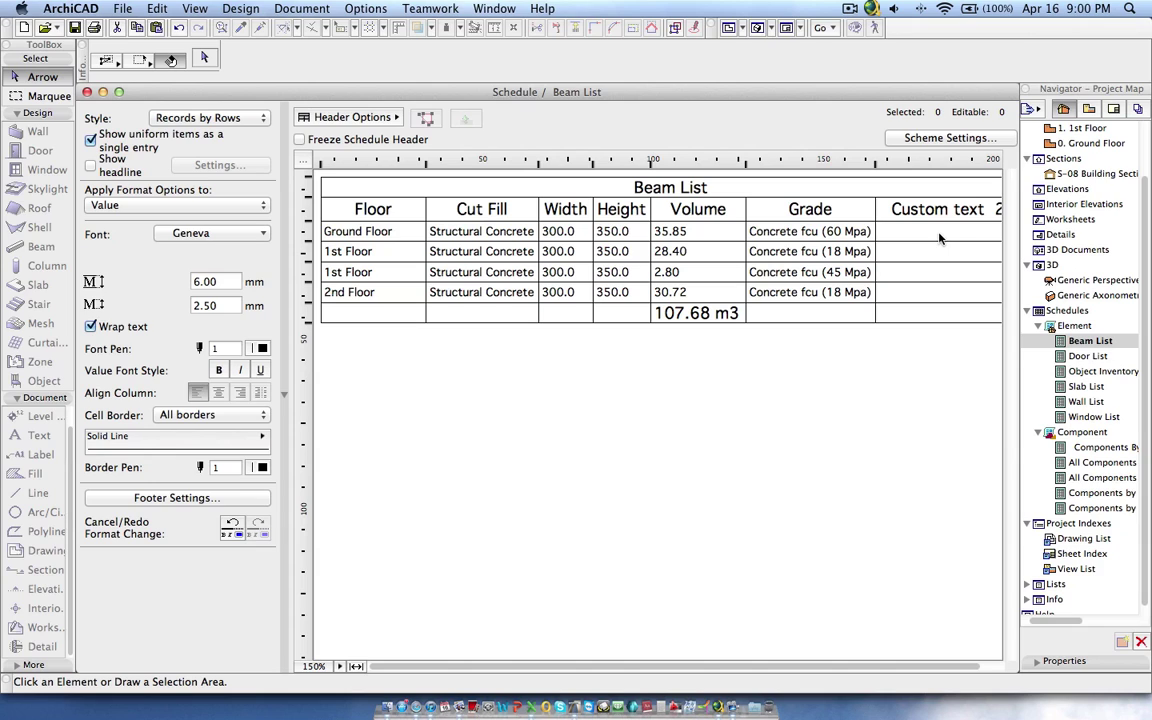
- Check the Beam List scheme's fields, cancel the scheme settings and return to the 1st Floor plan
{"action": "left_click", "coordinate": [1088, 358]}
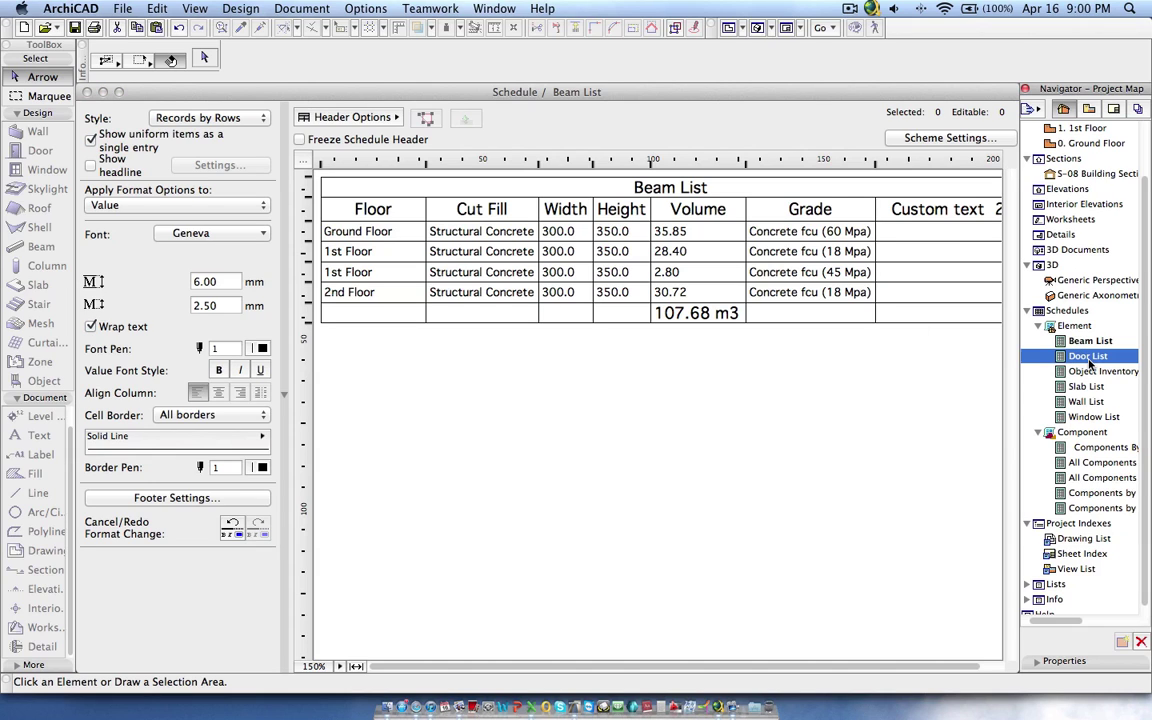
{"action": "left_click", "coordinate": [949, 139]}
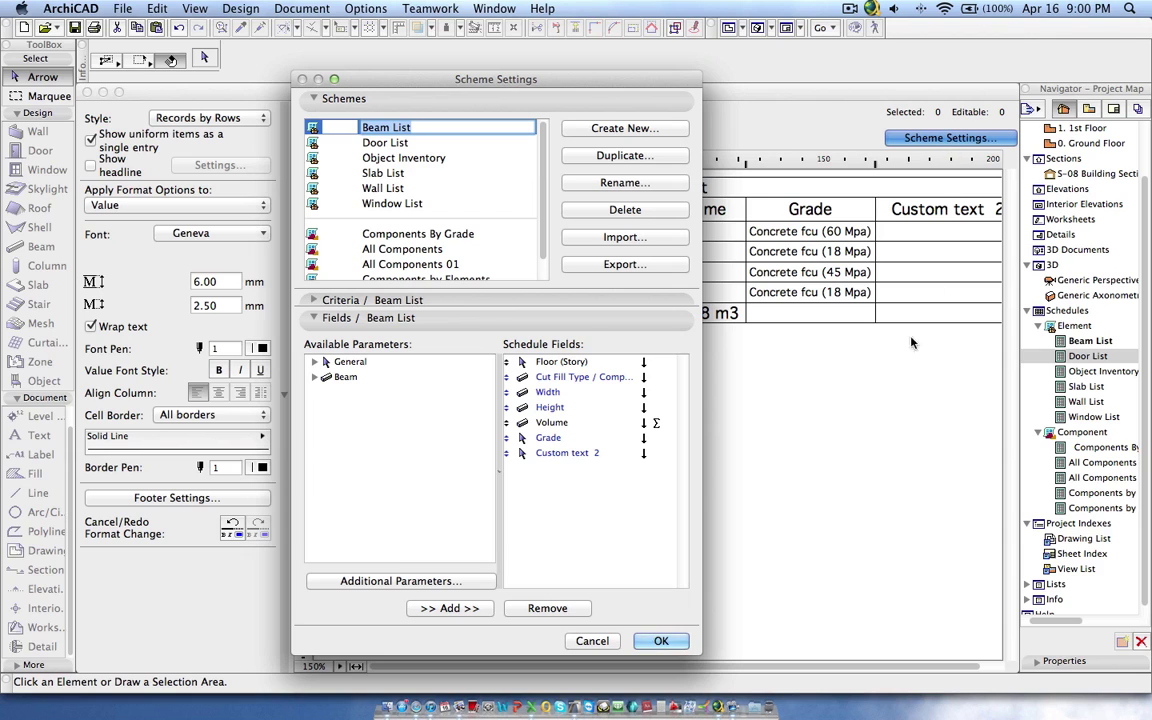
{"action": "left_click", "coordinate": [594, 643]}
{"action": "key", "text": "super+w"}
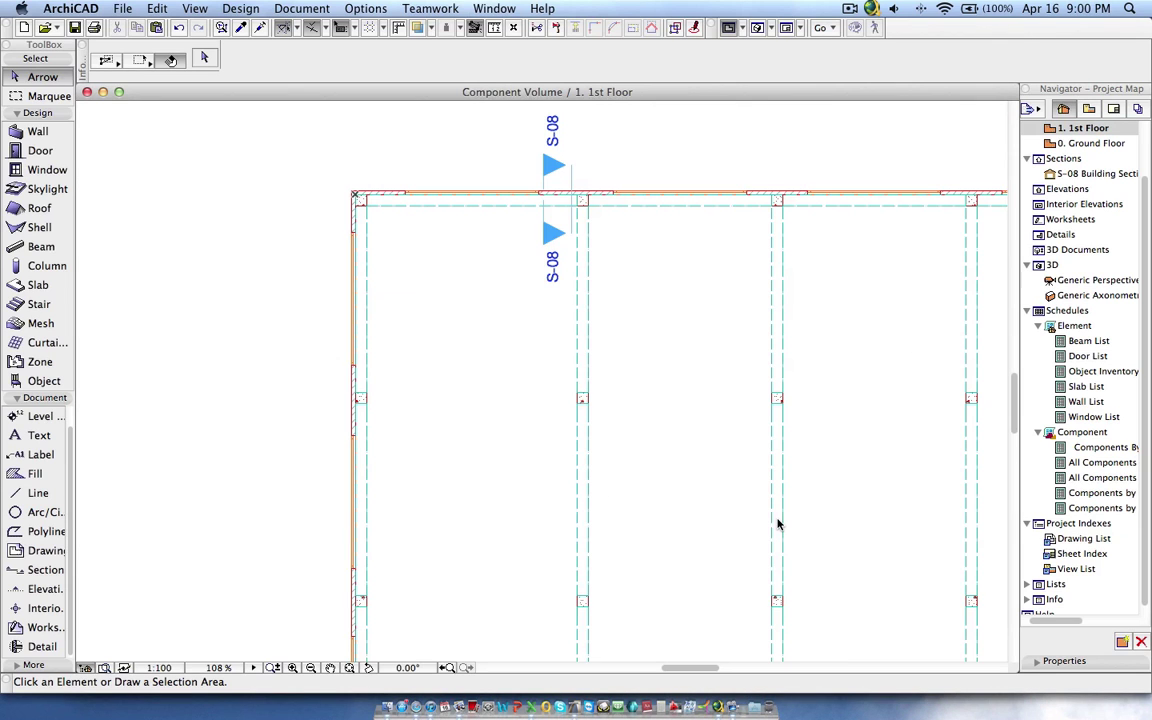
- Select a window in the 1st Floor's outer wall and show the Parameters for Listing page of its basic window settings
{"action": "scroll", "coordinate": [427, 270], "scroll_direction": "down", "scroll_amount": 3}
{"action": "scroll", "coordinate": [414, 382], "scroll_direction": "up", "scroll_amount": 3}
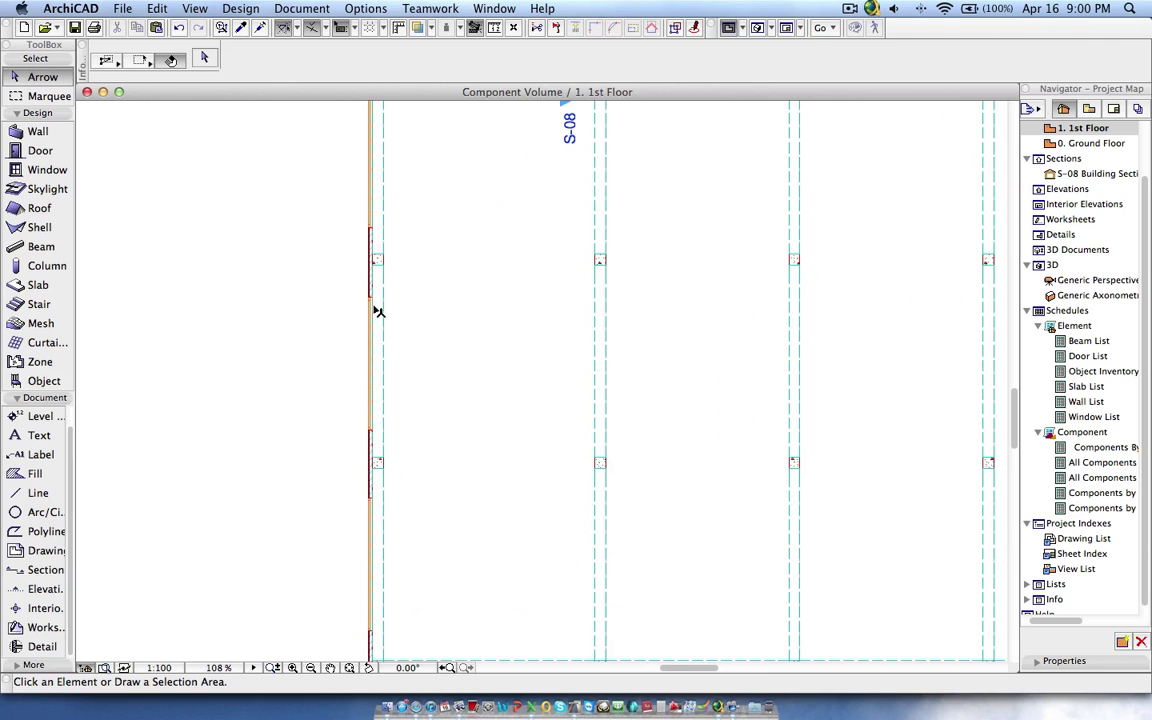
{"action": "left_click", "coordinate": [372, 302]}
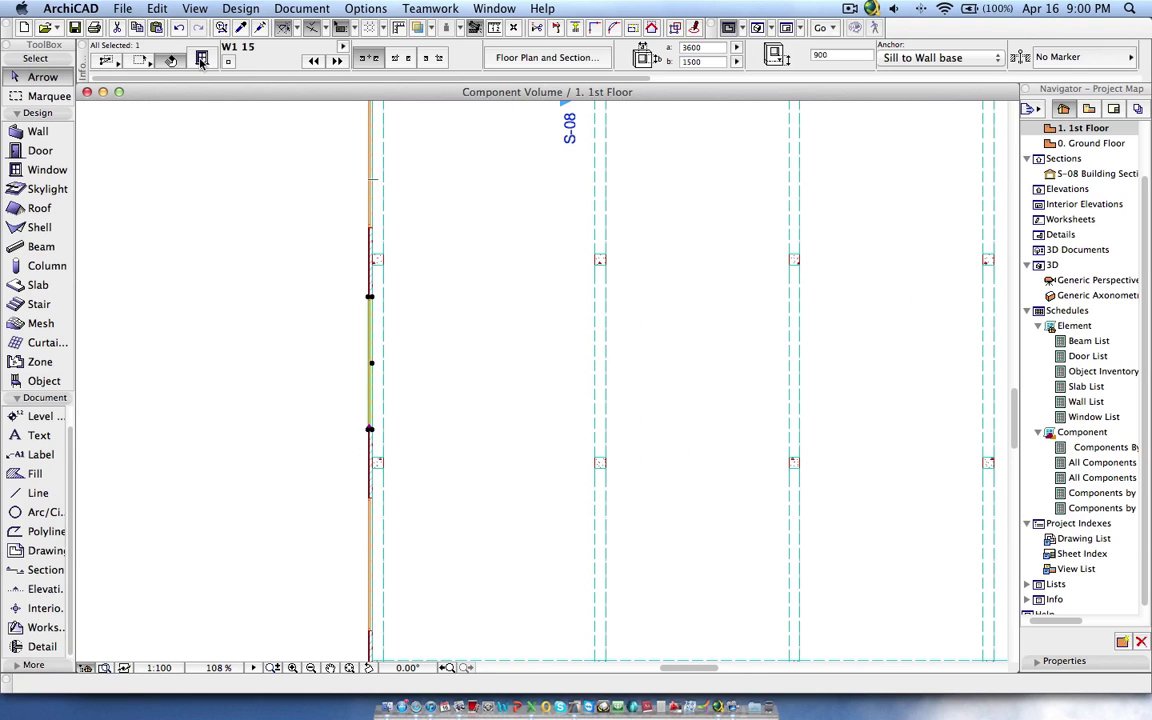
{"action": "key", "text": "super+t"}
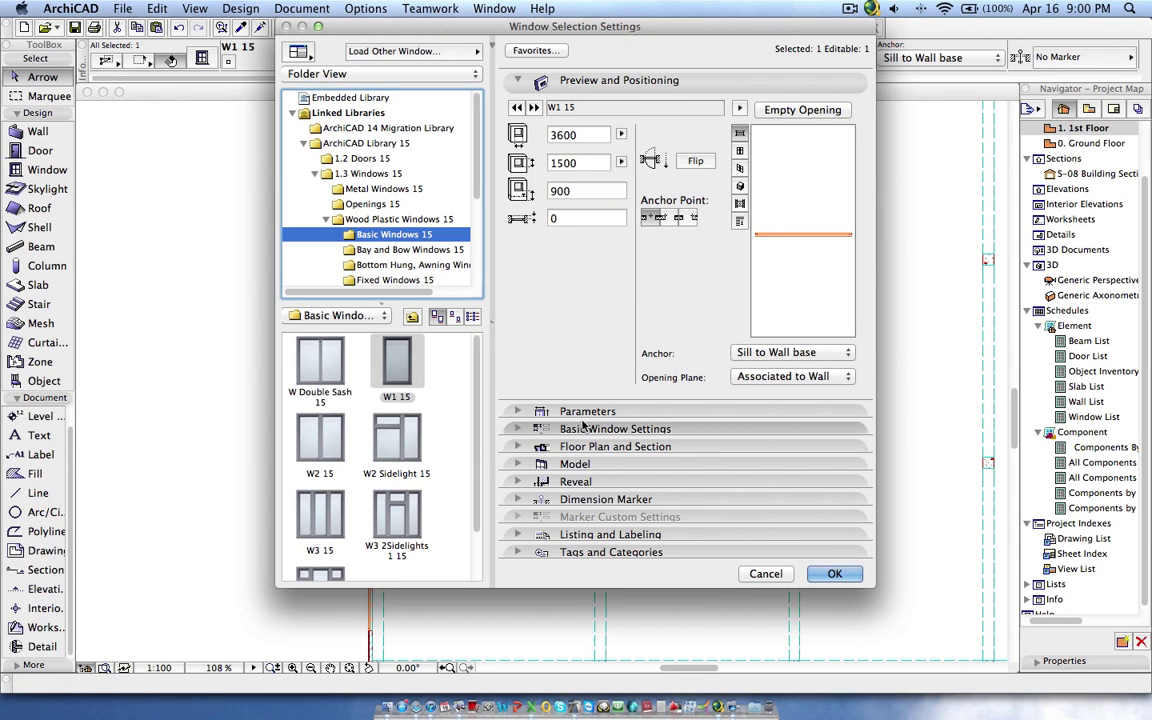
{"action": "left_click", "coordinate": [518, 411]}
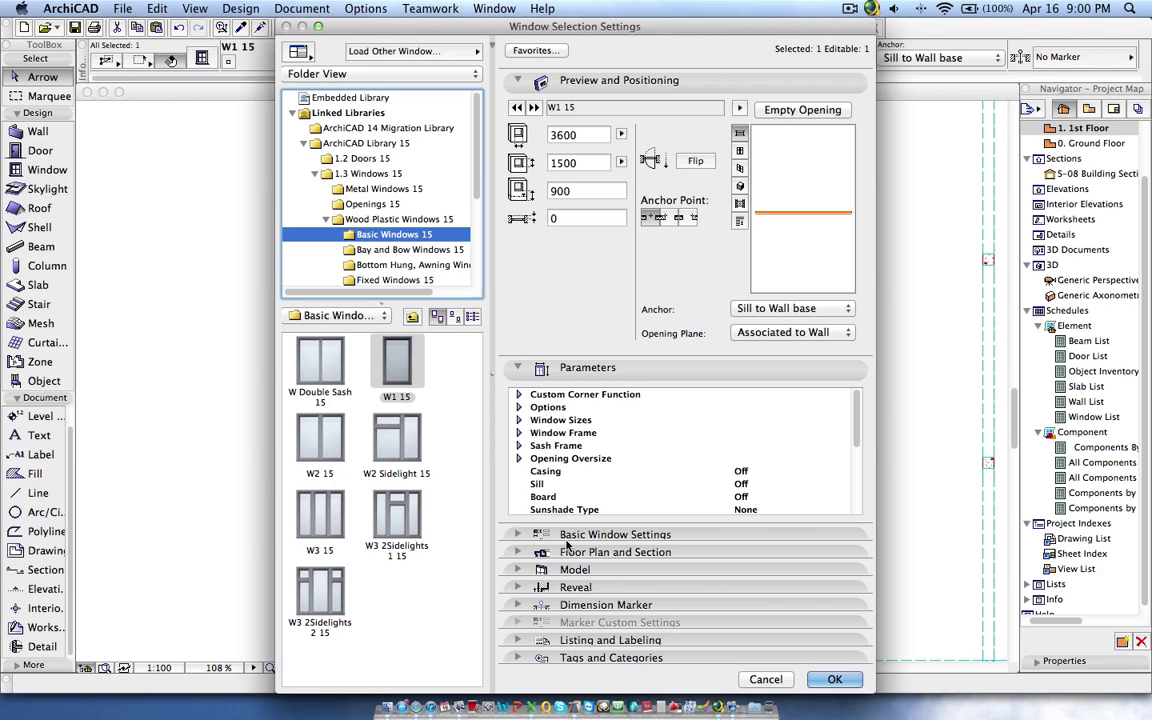
{"action": "left_click", "coordinate": [566, 535]}
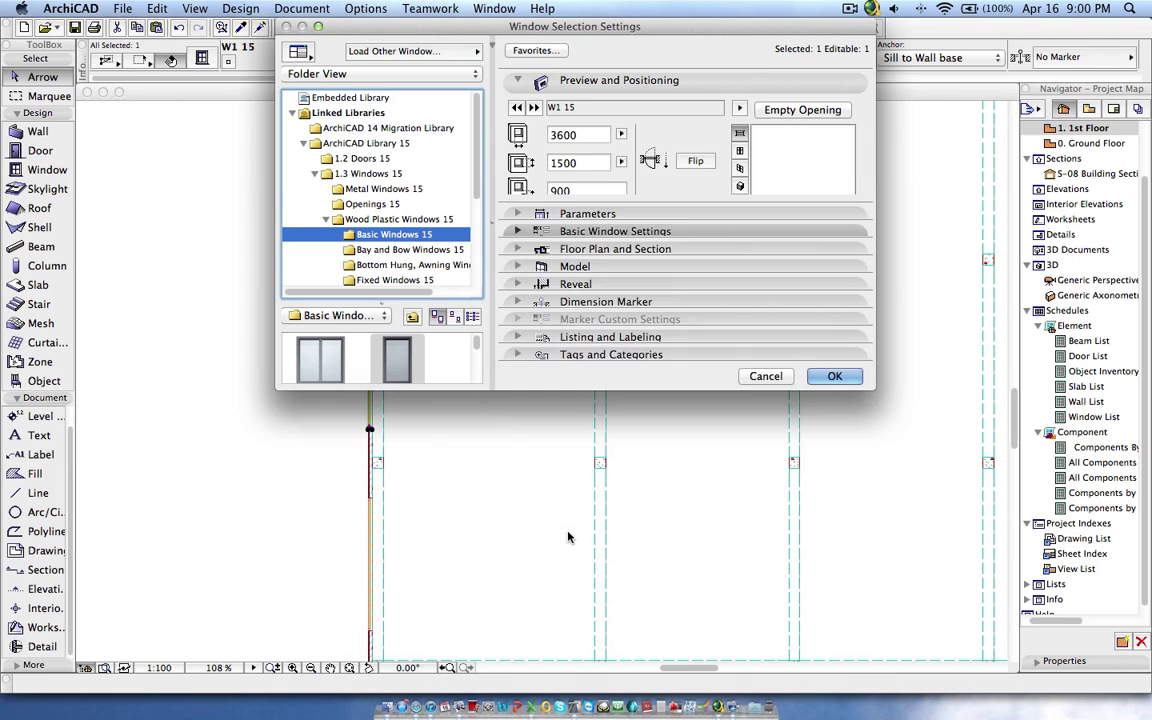
{"action": "left_click", "coordinate": [570, 144]}
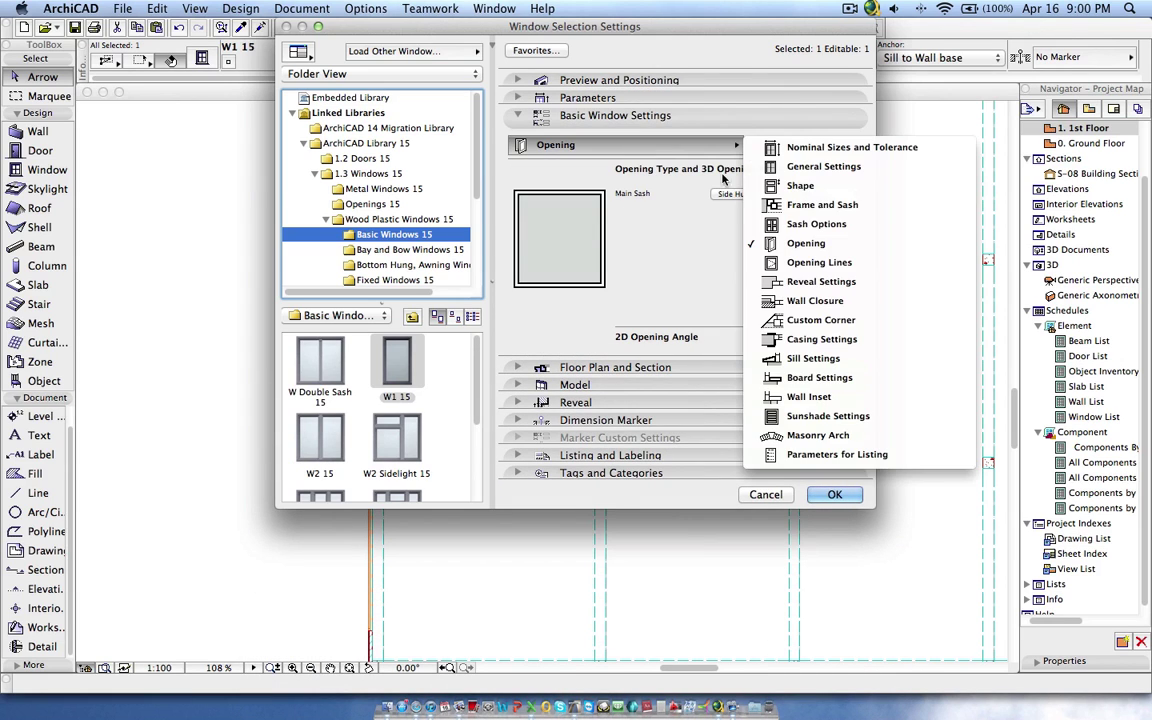
{"action": "left_click", "coordinate": [806, 458]}
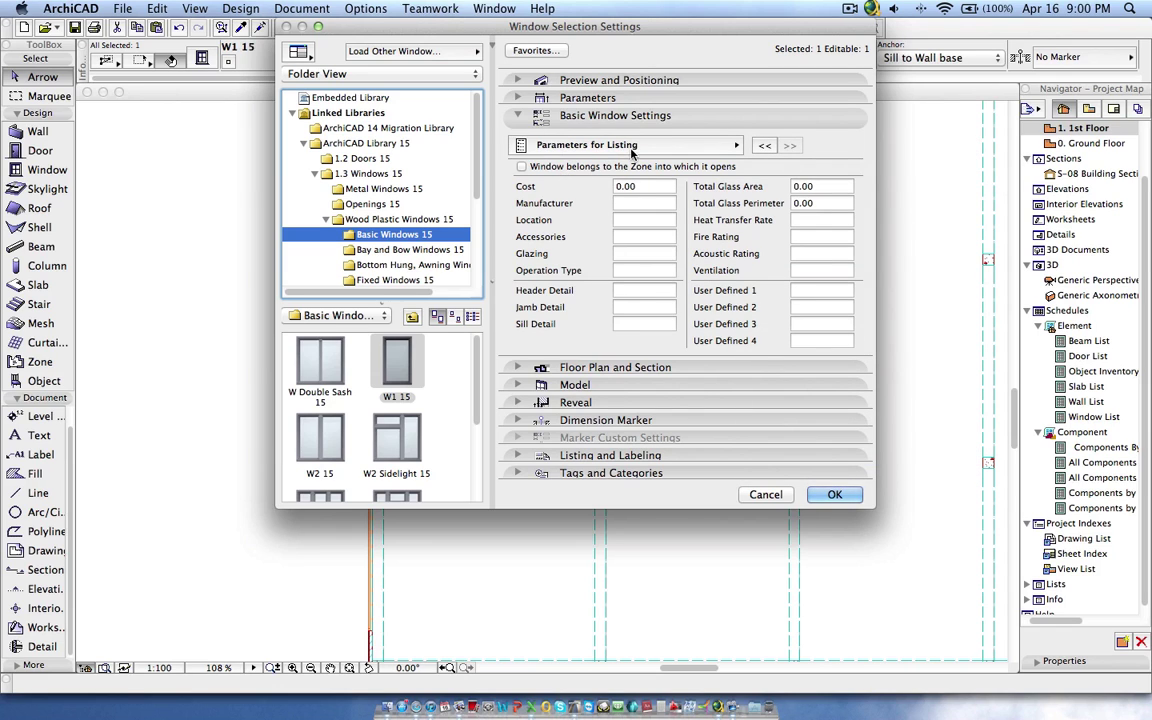
- Check the window's User Defined listing fields, close its settings and clear the selection
{"action": "left_click", "coordinate": [801, 289]}
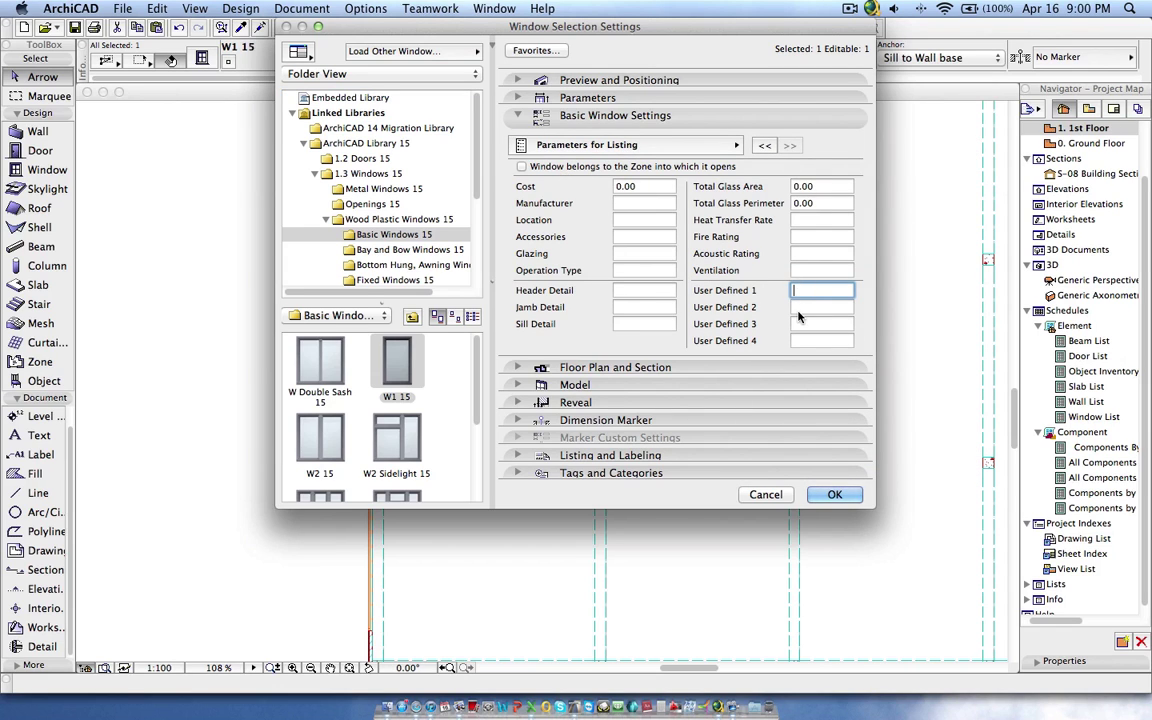
{"action": "left_click", "coordinate": [805, 323]}
{"action": "left_click", "coordinate": [799, 340]}
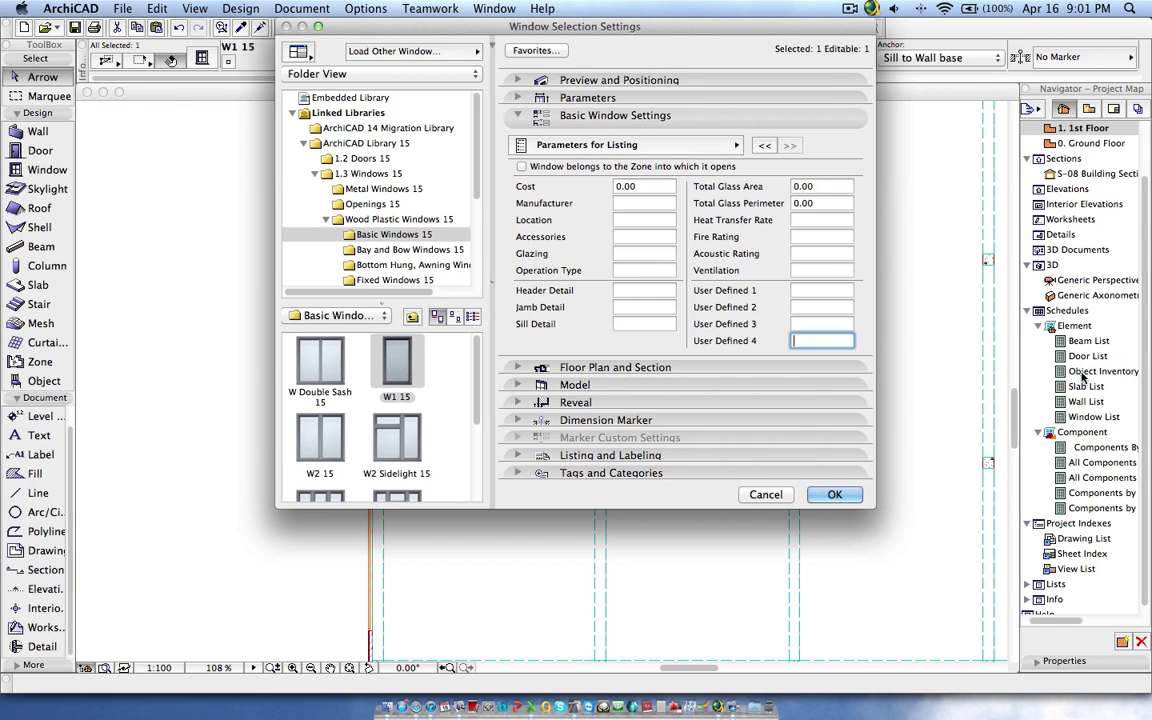
{"action": "left_click", "coordinate": [830, 495]}
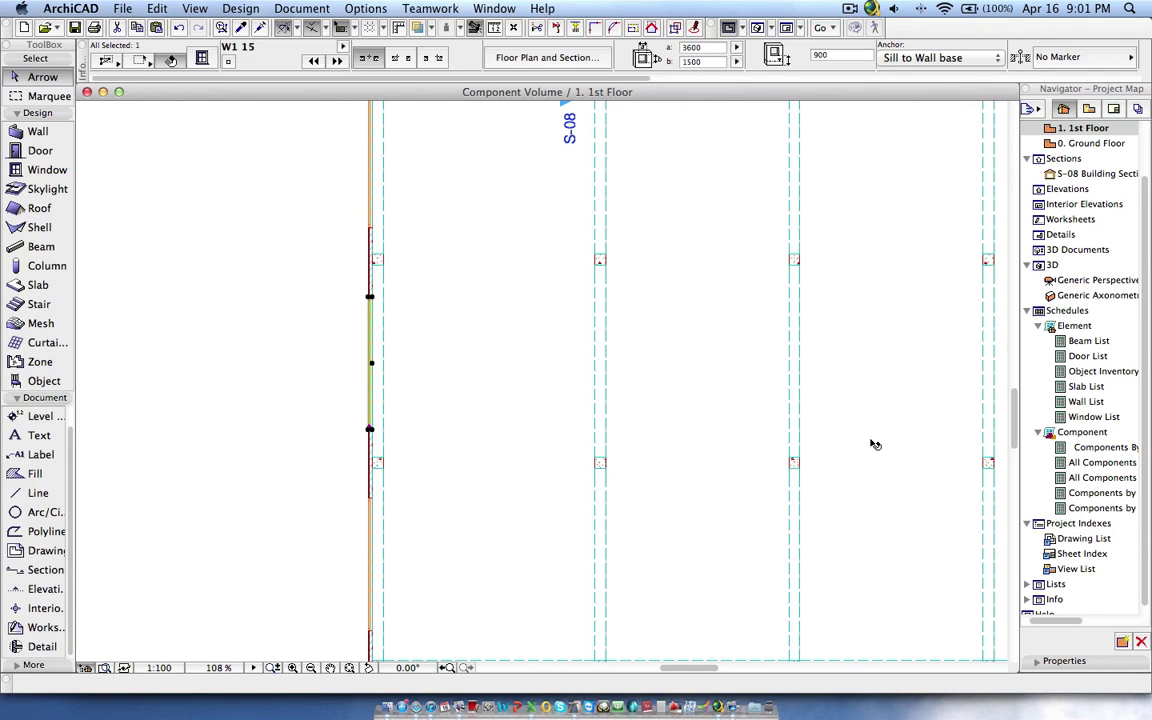
{"action": "left_click", "coordinate": [785, 400]}
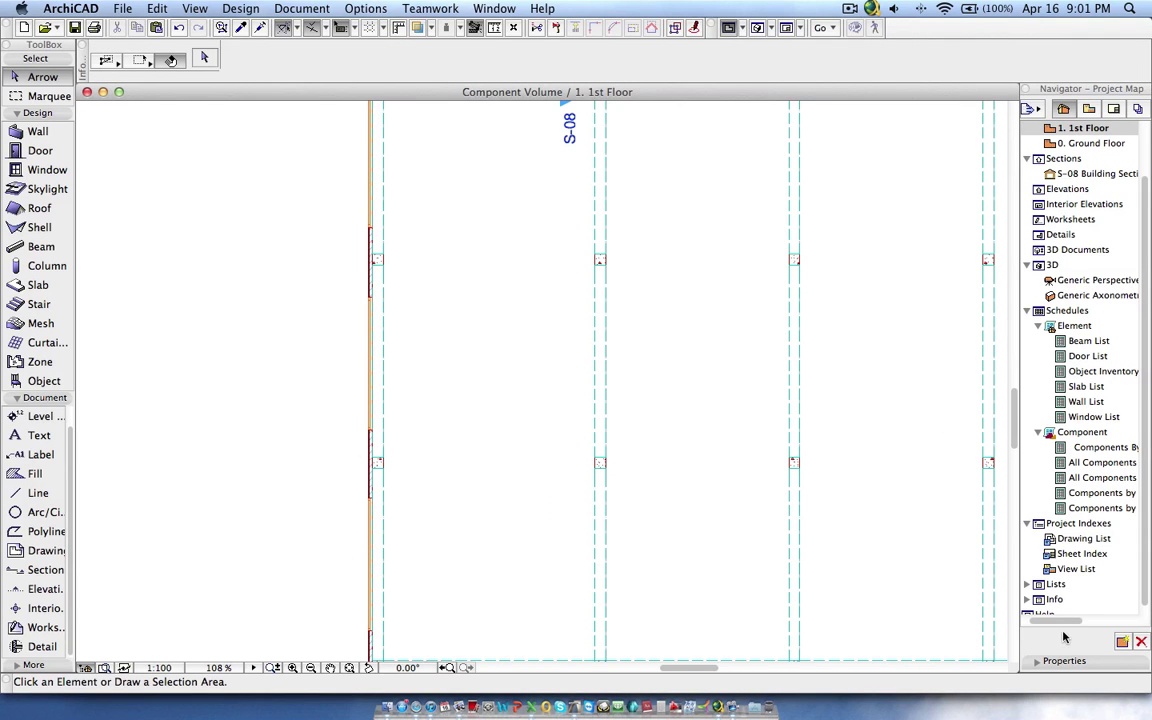
- Open the Components By Grade schedule and examine its ungraded rows and the Concrete fcu (45 Mpa) group
{"action": "mouse_move", "coordinate": [1068, 621]}
{"action": "left_mouse_down"}
{"action": "mouse_move", "coordinate": [1095, 623]}
{"action": "mouse_move", "coordinate": [1083, 625]}
{"action": "left_mouse_up"}
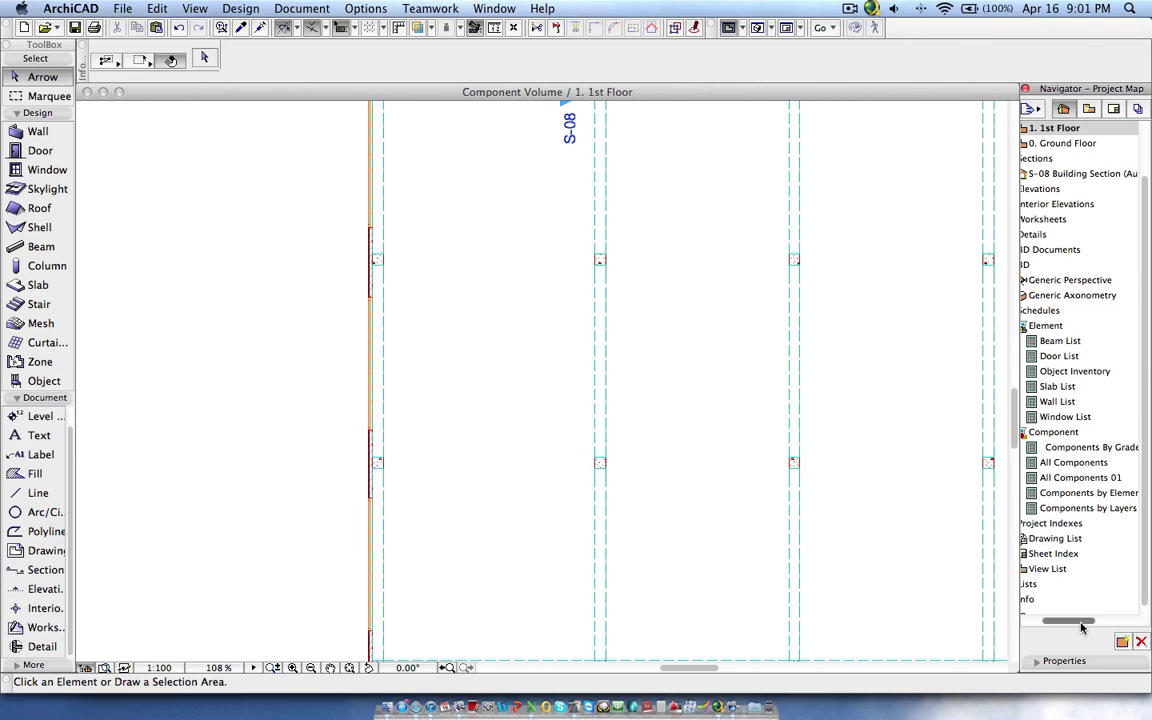
{"action": "left_click", "coordinate": [1085, 451]}
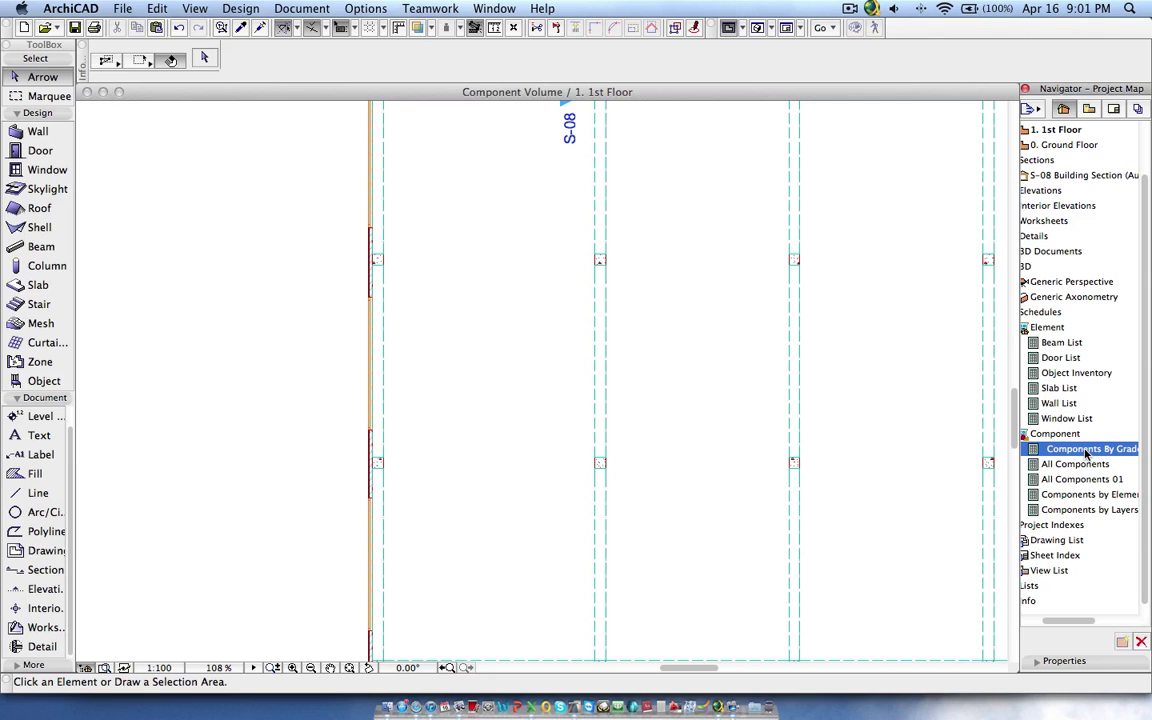
{"action": "double_click", "coordinate": [1085, 451]}
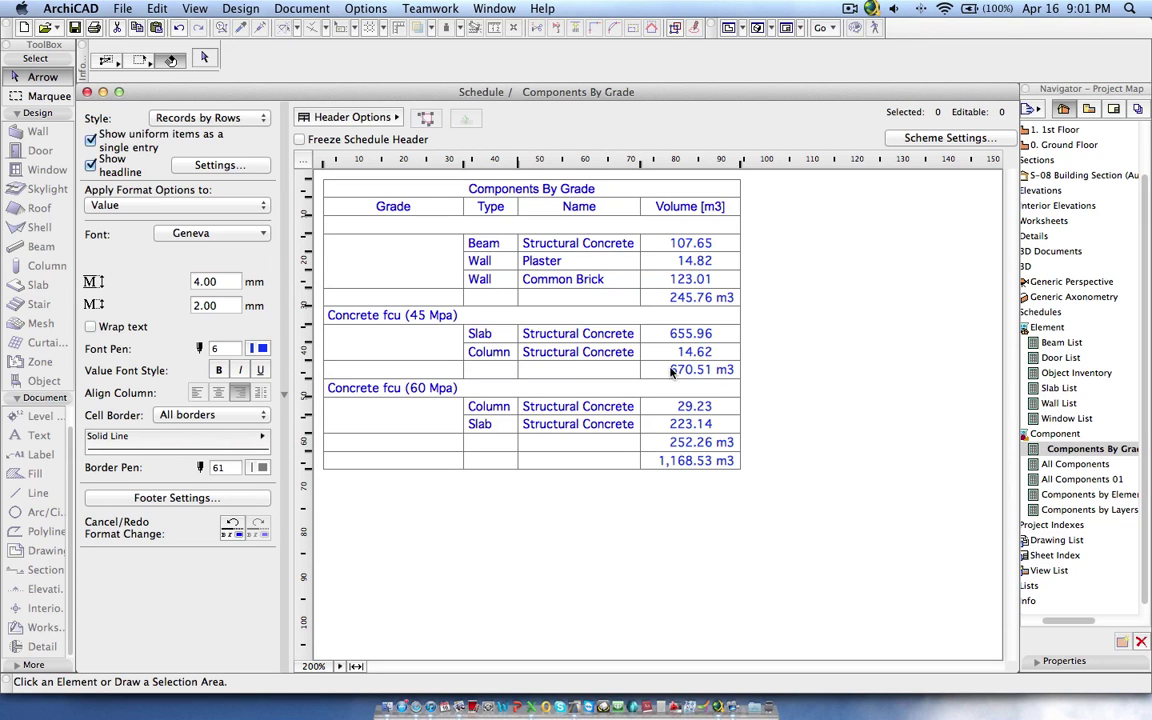
{"action": "left_click", "coordinate": [457, 259]}
{"action": "left_click", "coordinate": [490, 303]}
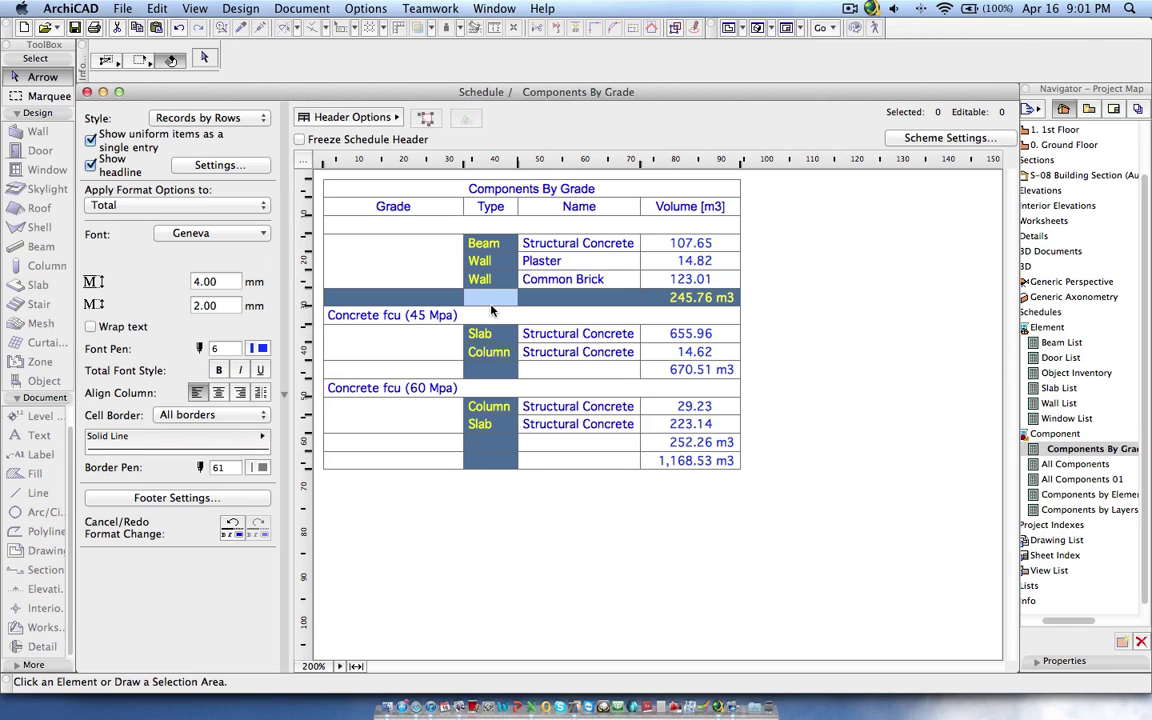
{"action": "left_click", "coordinate": [408, 318]}
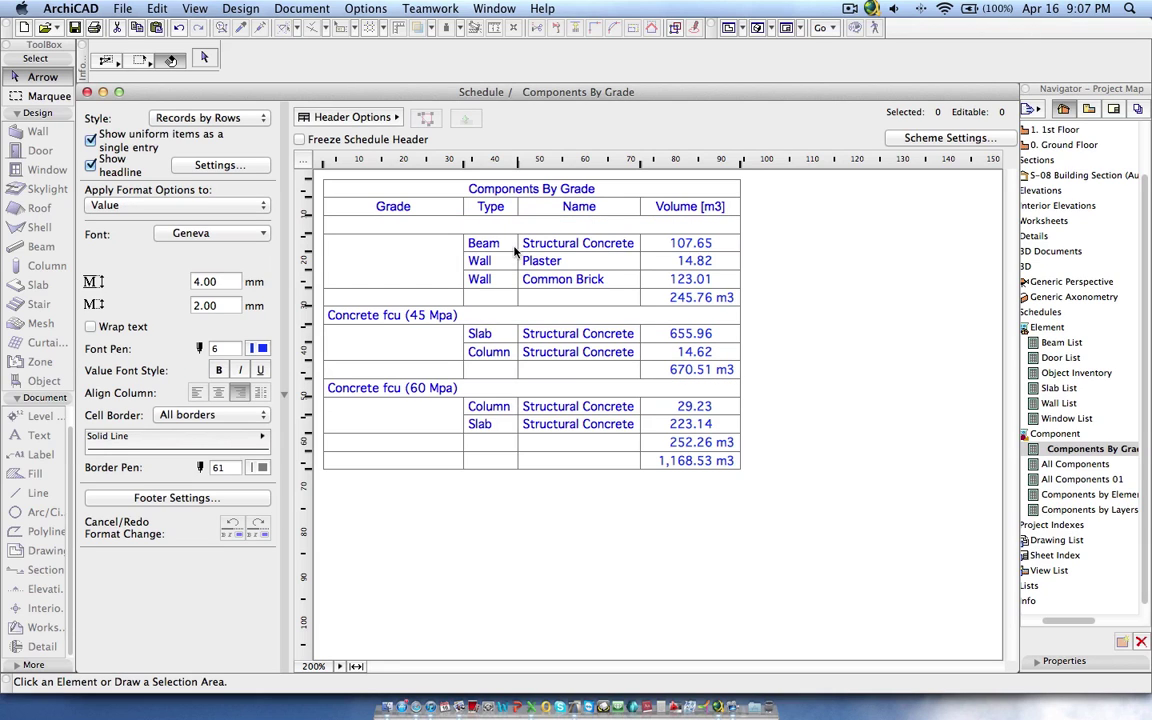
- Check the beam grades in the Beam List against the beam row of the Components By Grade schedule
{"action": "left_click", "coordinate": [467, 227]}
{"action": "double_click", "coordinate": [1057, 343]}
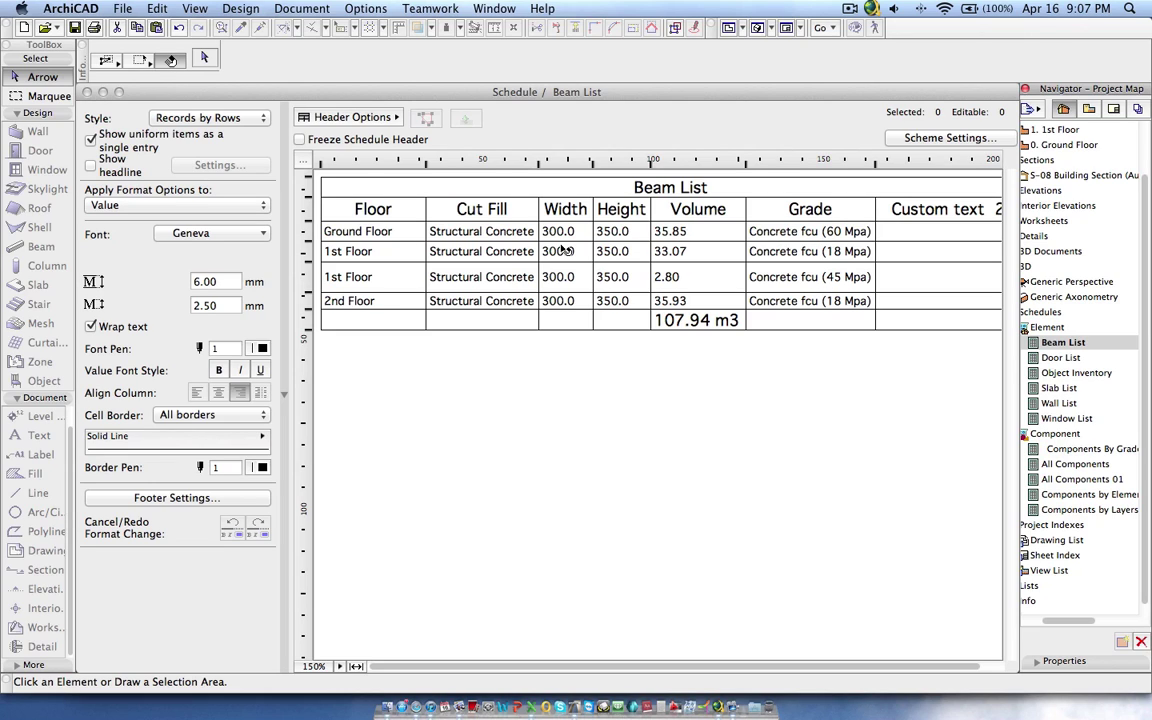
{"action": "double_click", "coordinate": [1075, 452]}
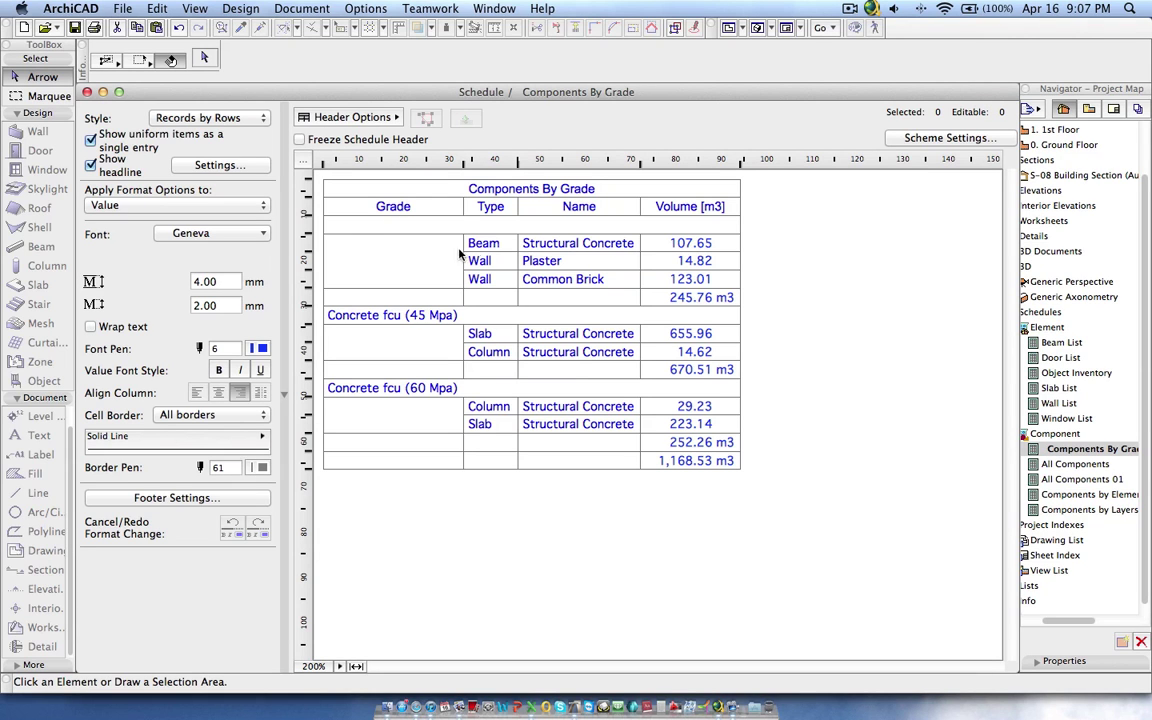
- Open the Components By Grade scheme settings, enlarge the dialog and show both the scheme list and the schedule fields
{"action": "left_click", "coordinate": [925, 139]}
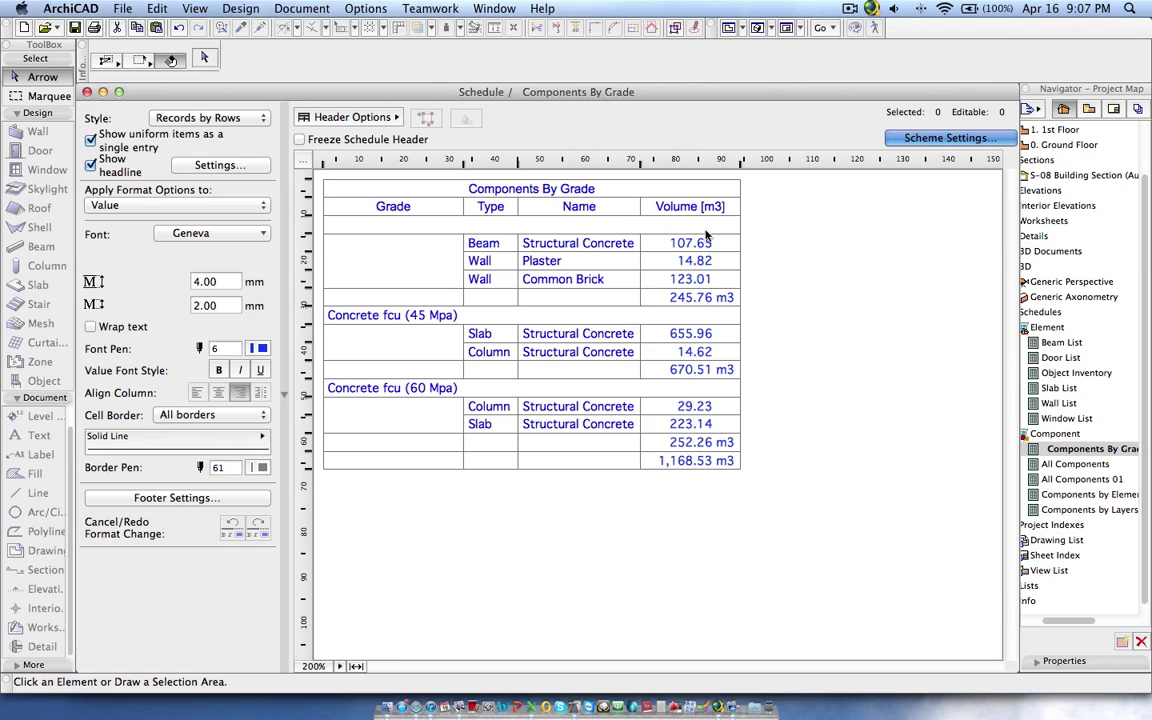
{"action": "left_click_drag", "start_coordinate": [704, 176], "coordinate": [372, 156]}
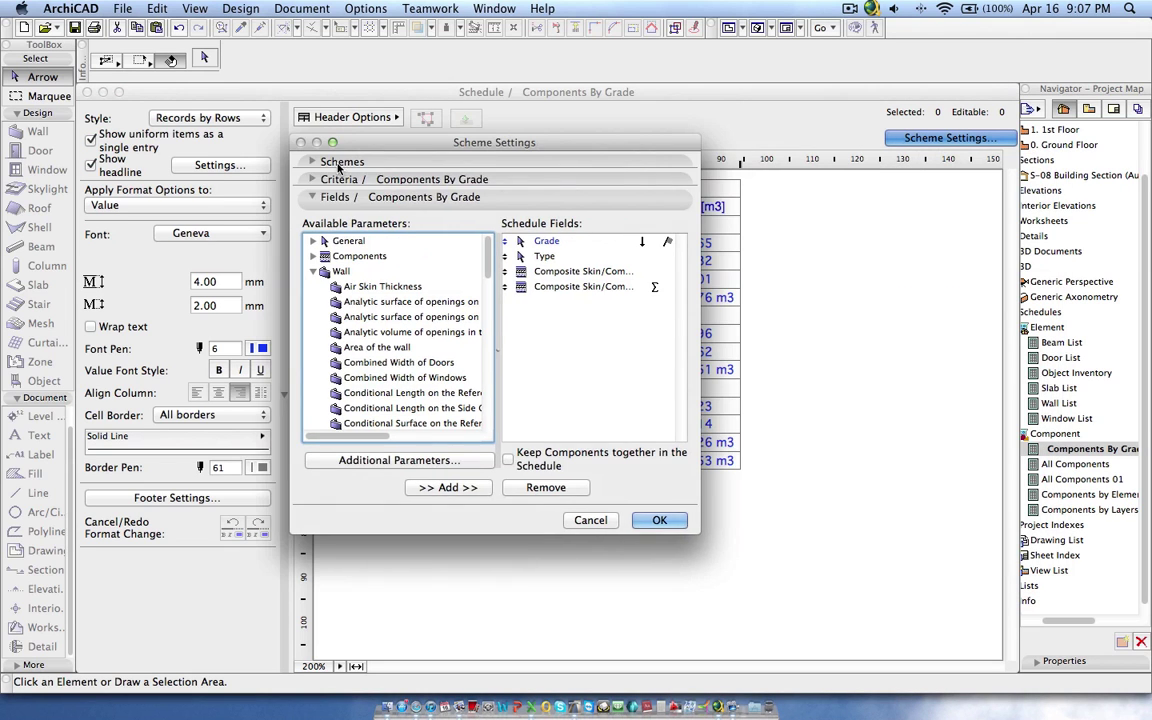
{"action": "left_click", "coordinate": [325, 180]}
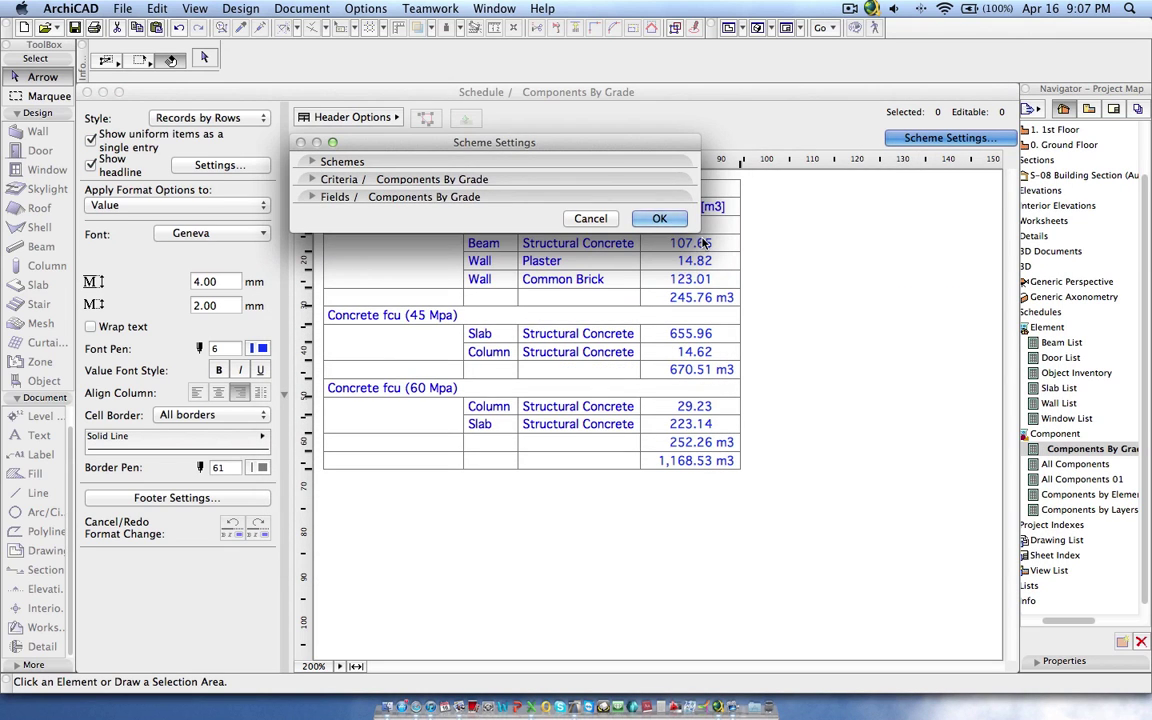
{"action": "left_click_drag", "start_coordinate": [741, 373], "coordinate": [818, 427]}
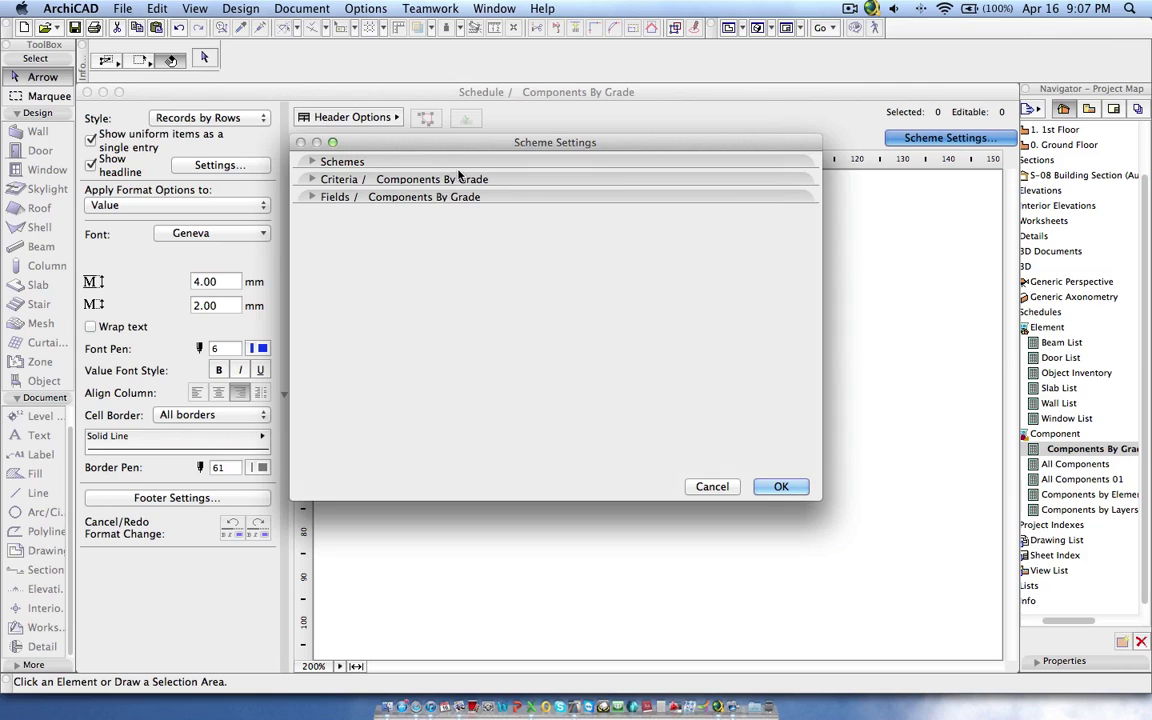
{"action": "left_click", "coordinate": [411, 158]}
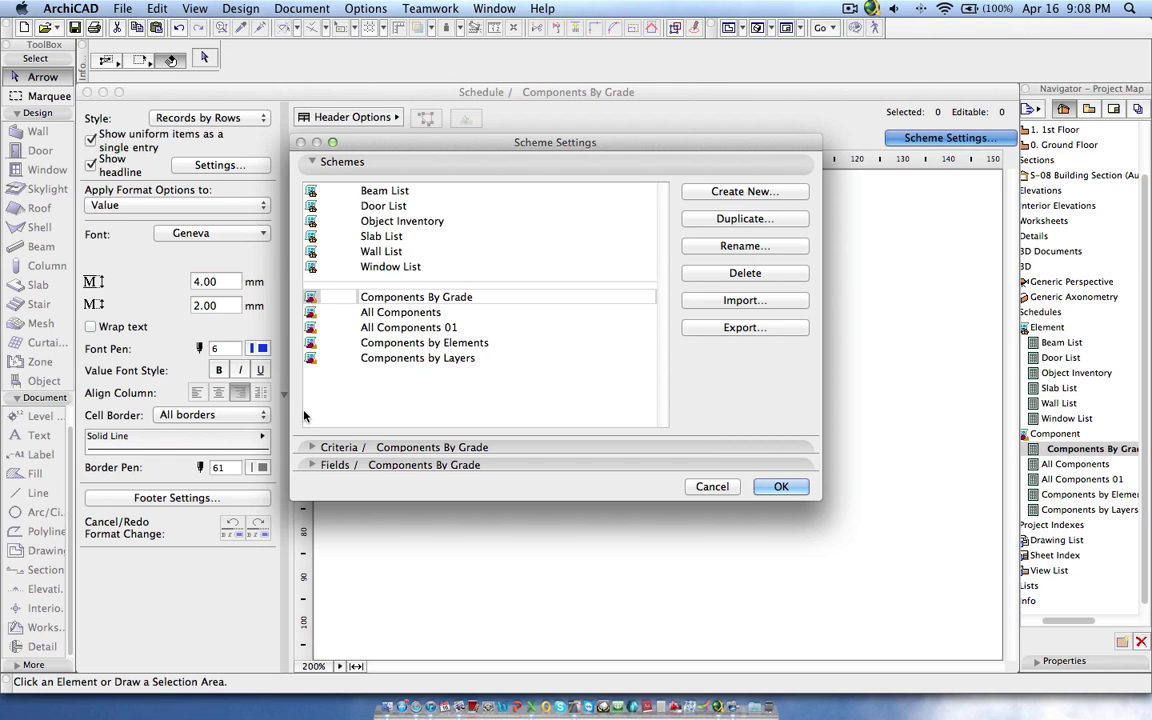
{"action": "left_click", "coordinate": [312, 465]}
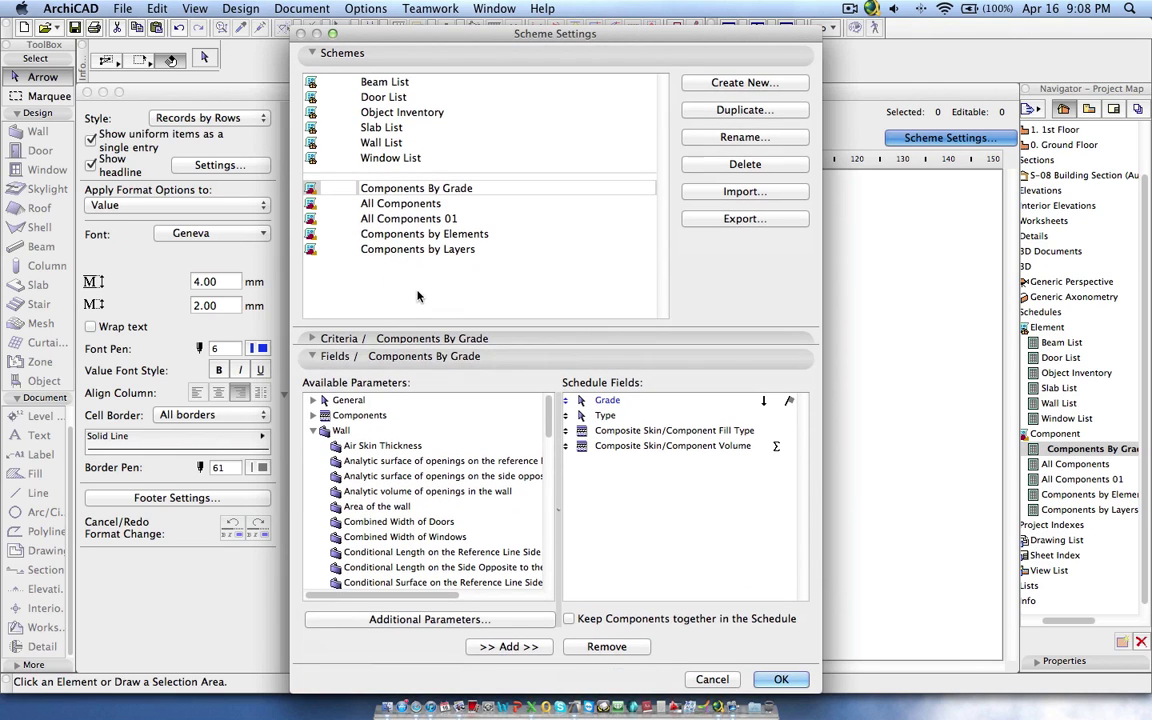
- Compare the Grade field of the Components By Grade scheme with the Beam List scheme's fields and close the scheme settings
{"action": "left_click", "coordinate": [313, 400]}
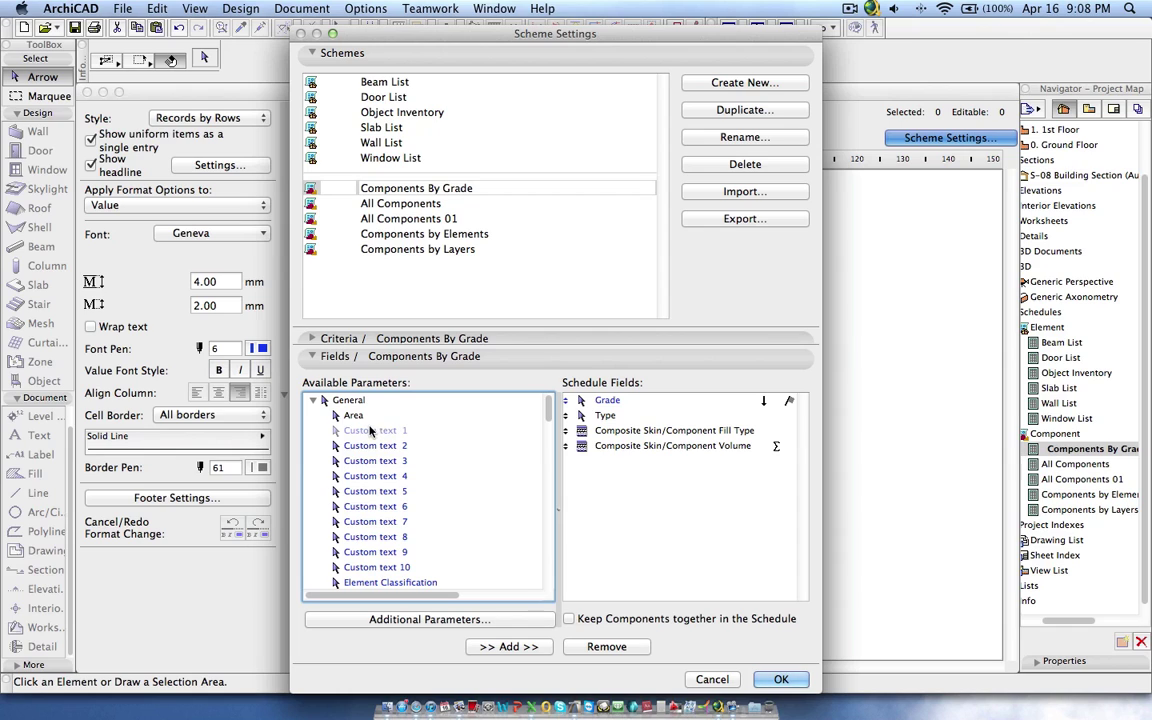
{"action": "left_click", "coordinate": [612, 401]}
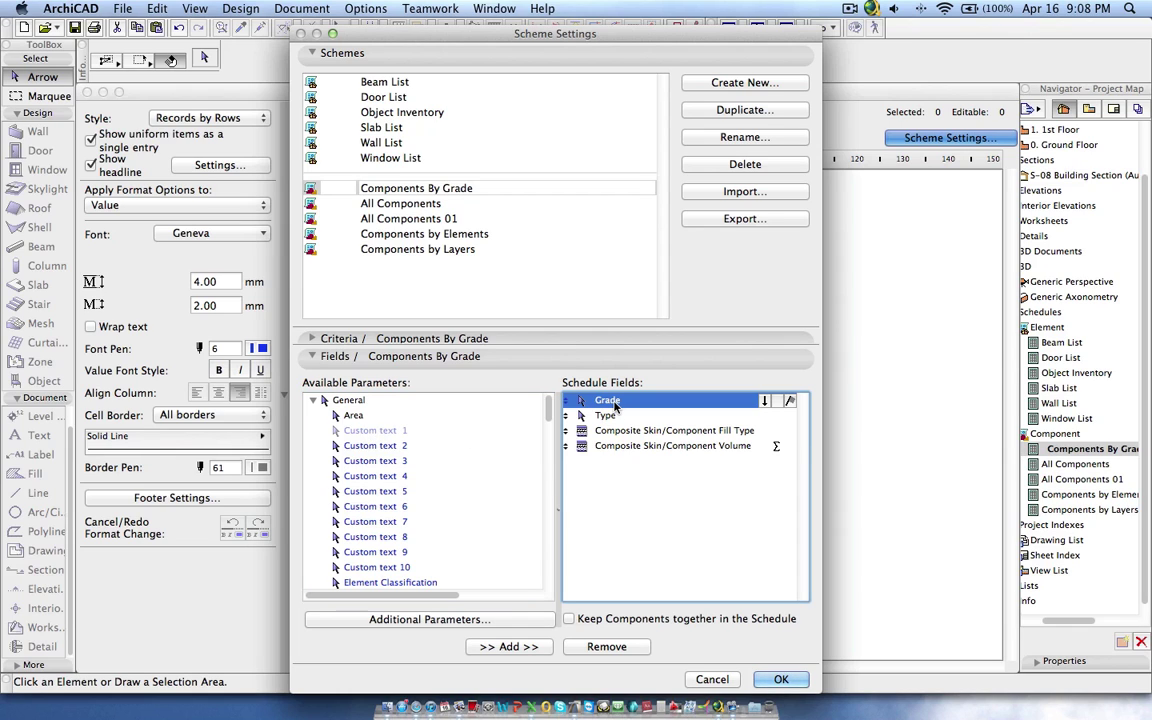
{"action": "left_click", "coordinate": [386, 84]}
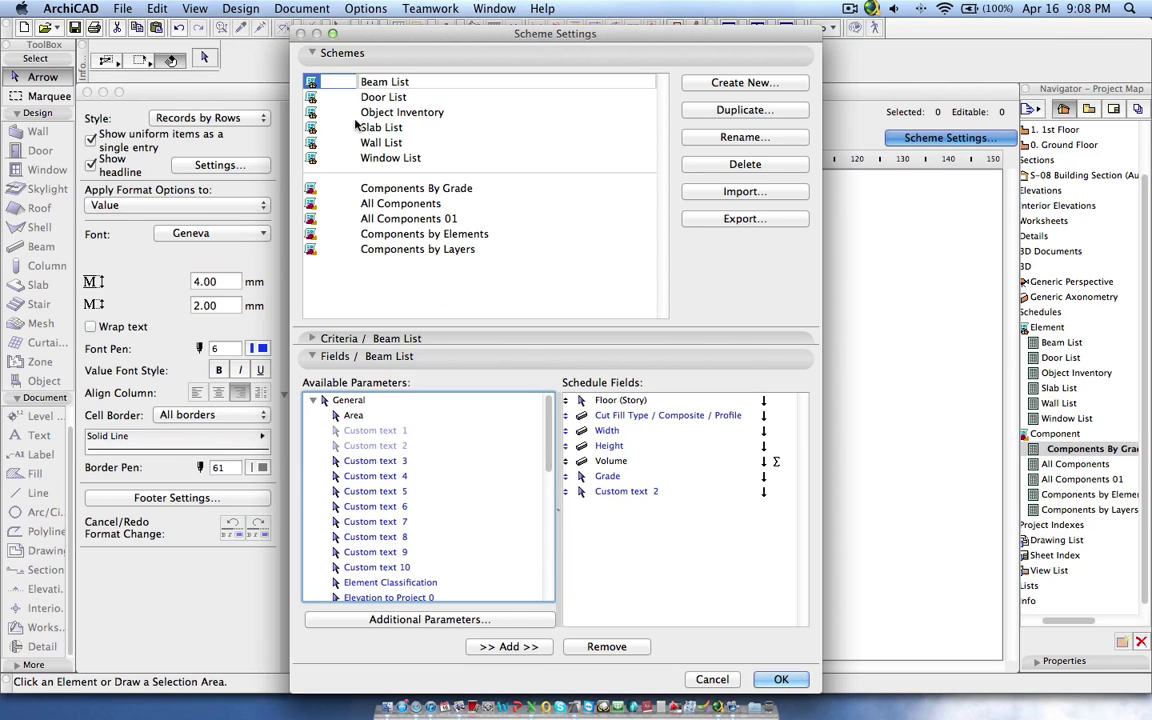
{"action": "left_click", "coordinate": [378, 190]}
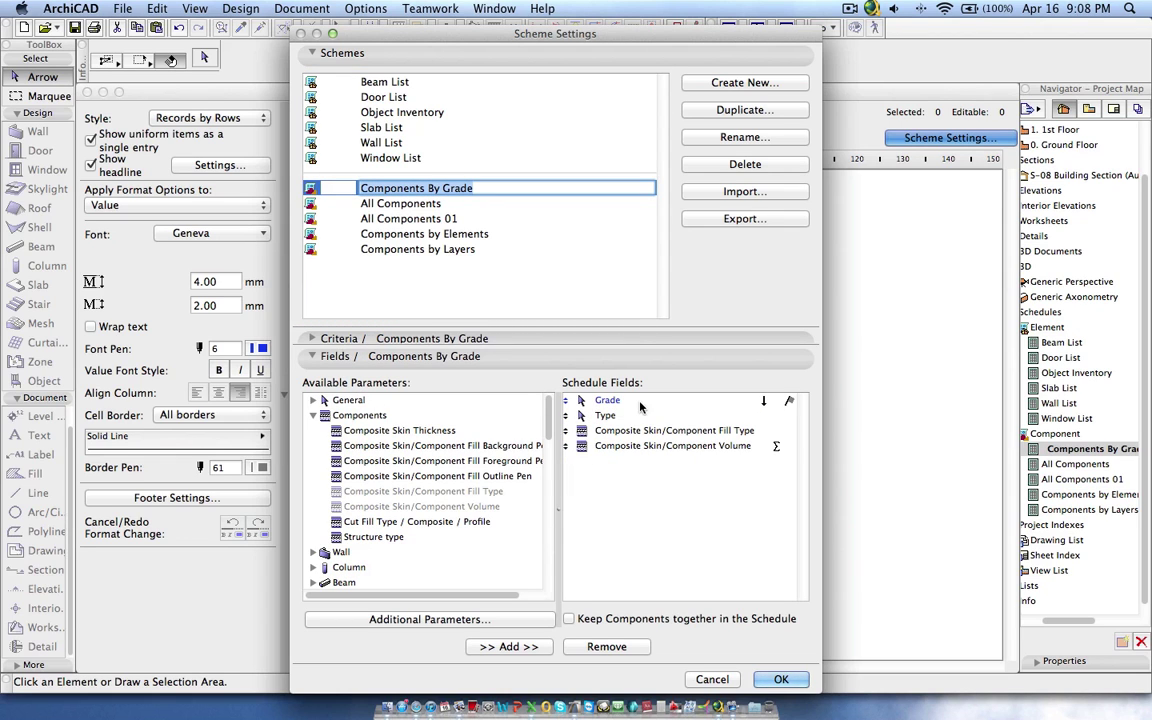
{"action": "left_click", "coordinate": [797, 681]}
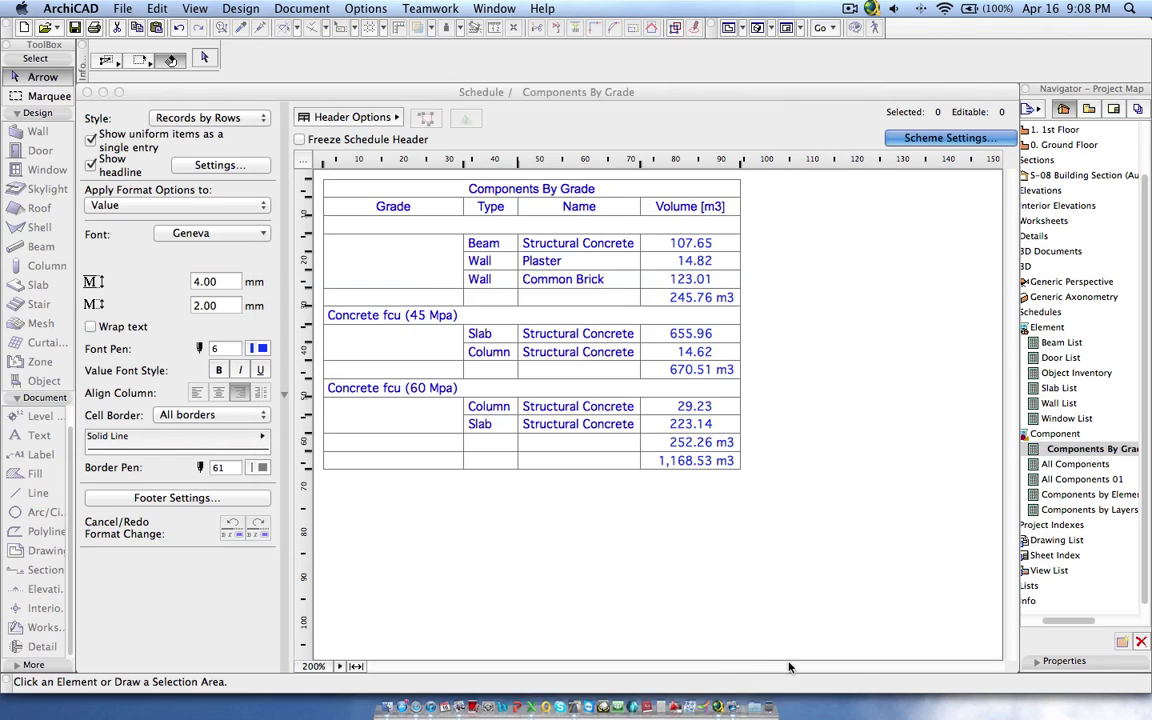
- Turn off the headline in the Components By Grade schedule and set the Beam row's Grade to Concrete fcu (45 Mpa)
{"action": "left_click", "coordinate": [482, 245]}
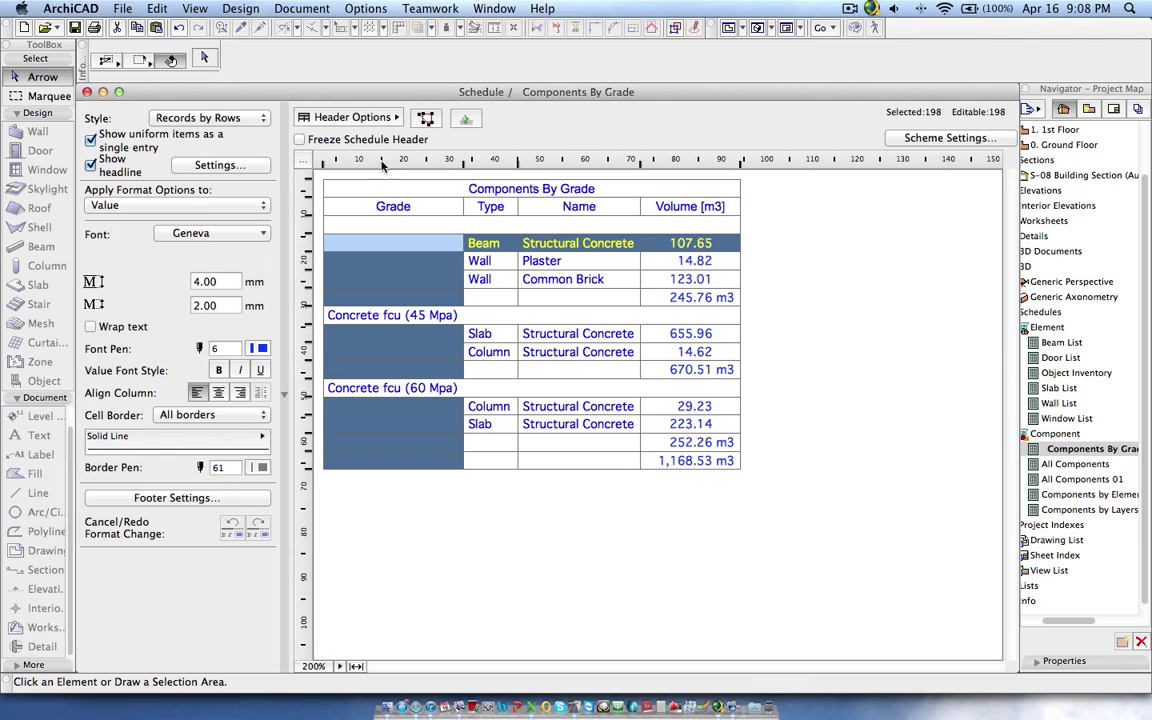
{"action": "left_click", "coordinate": [90, 166]}
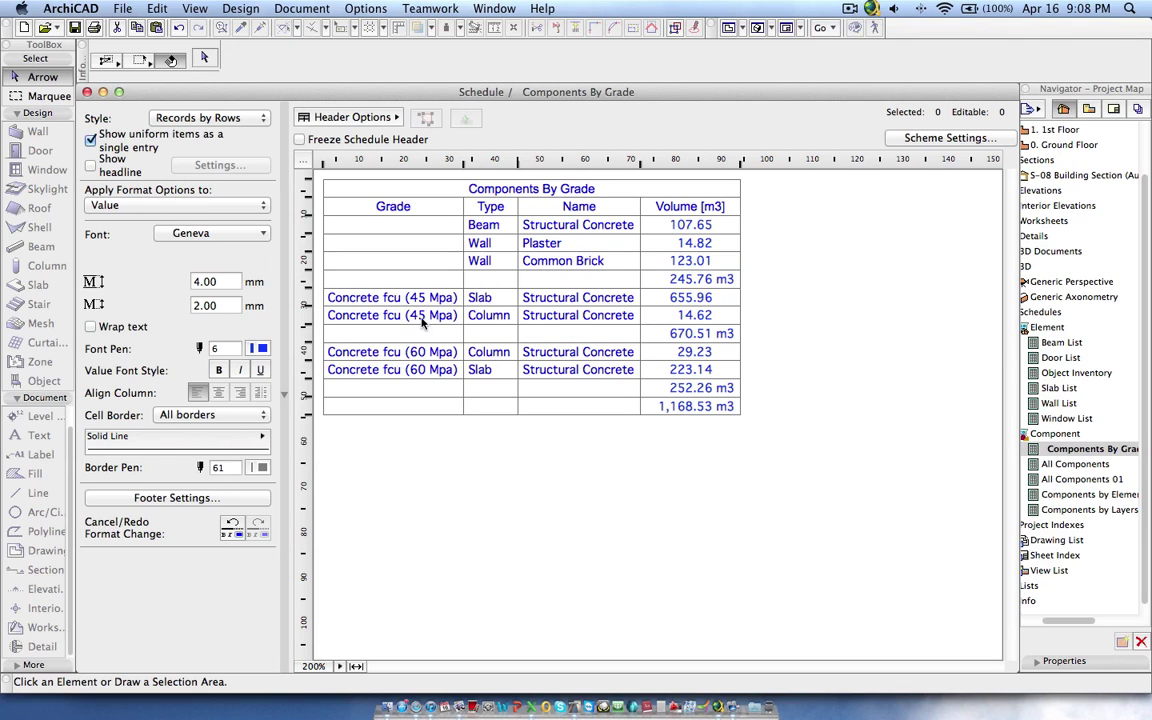
{"action": "left_click", "coordinate": [430, 228]}
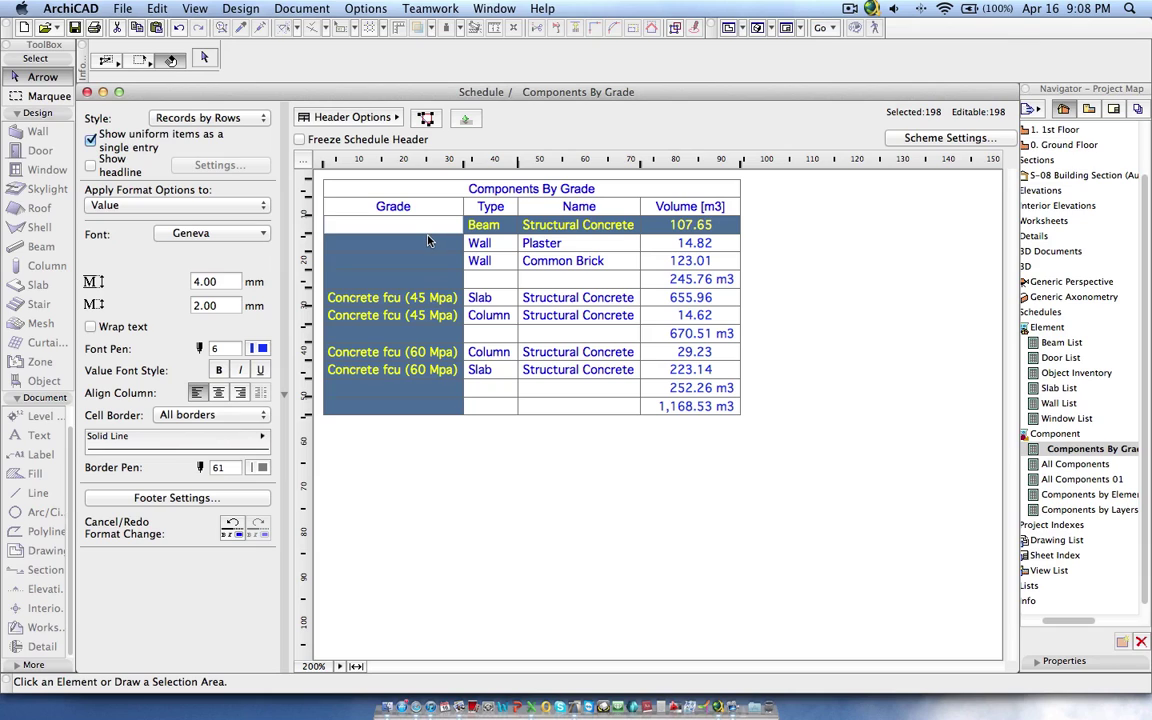
{"action": "type", "text": "Concrete fcu"}
{"action": "type", "text": "(45"}
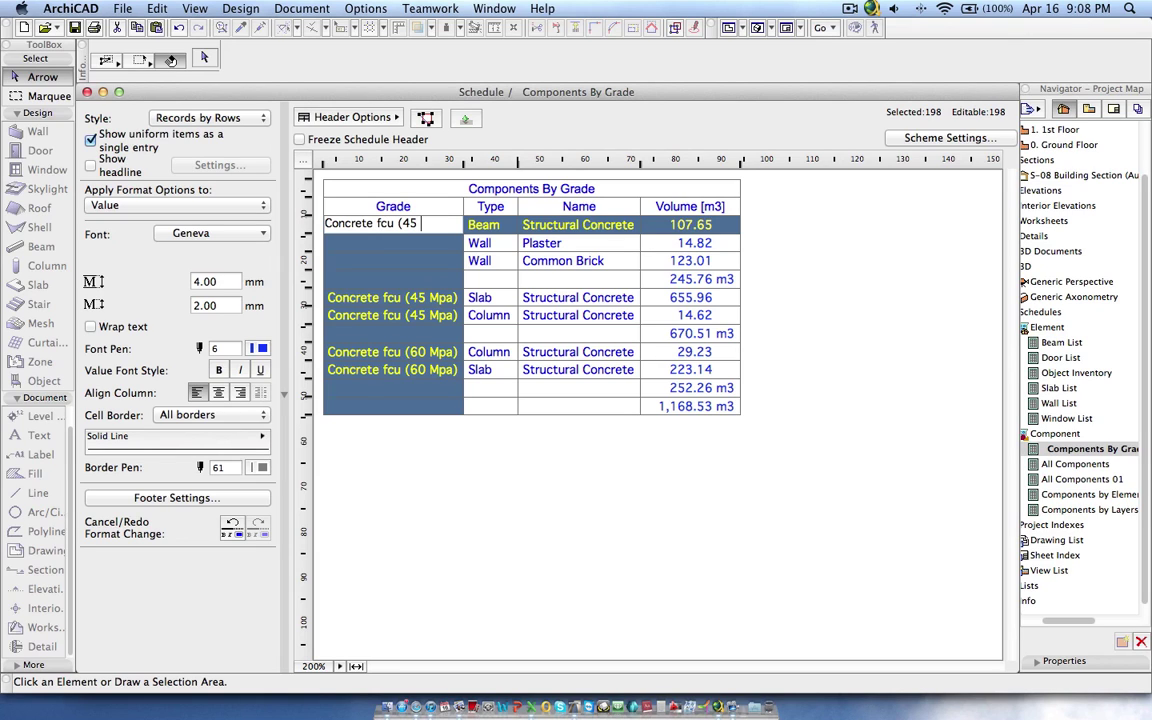
{"action": "type", "text": " Mpa"}
{"action": "left_click", "coordinate": [590, 315]}
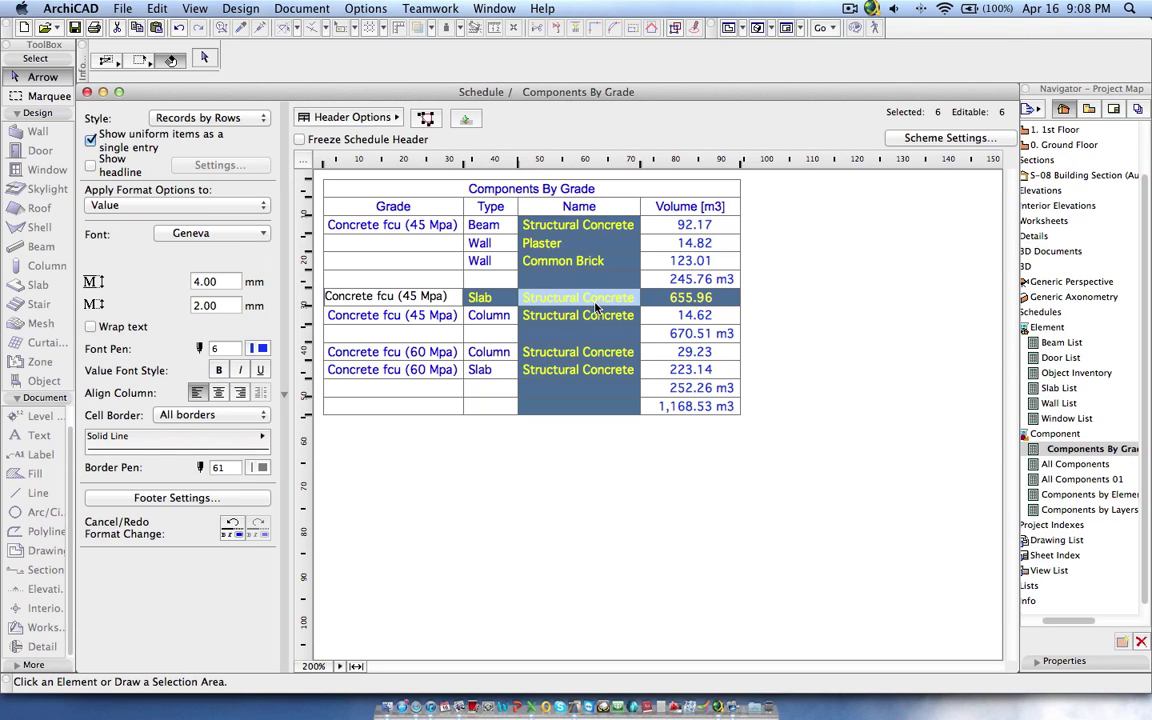
{"action": "left_click", "coordinate": [509, 446]}
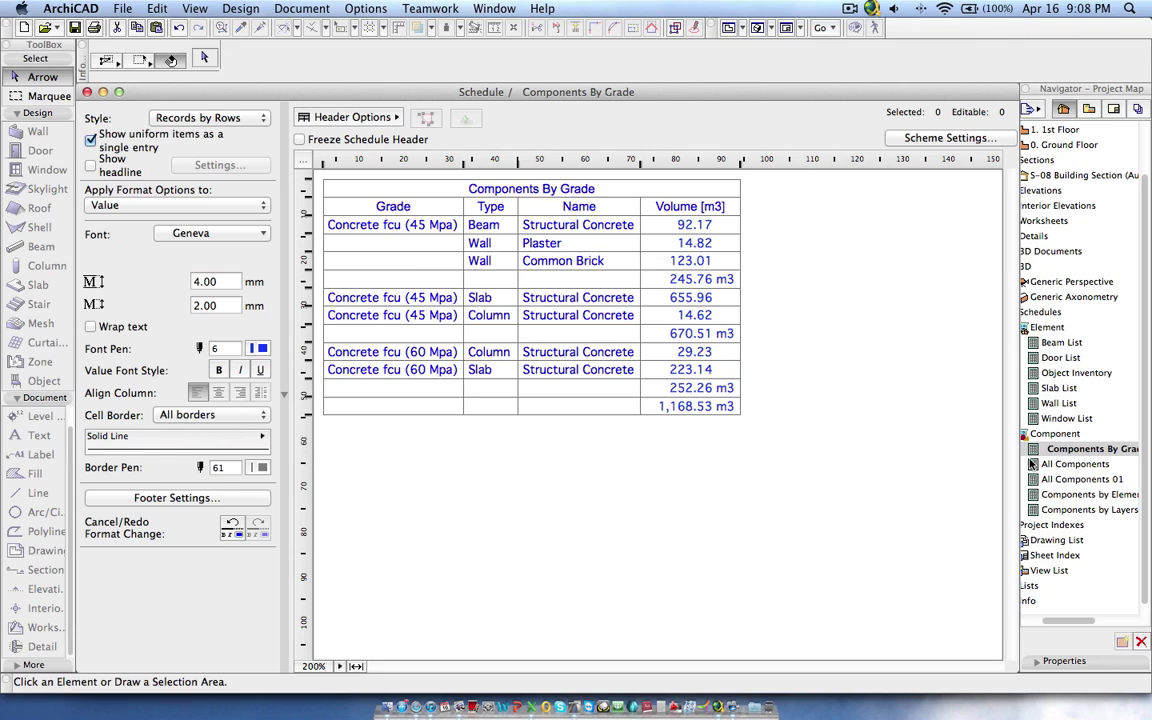
- Turn on the headline in the Components By Grade schedule and refresh it by opening the All Components schedule and returning
{"action": "left_click", "coordinate": [91, 166]}
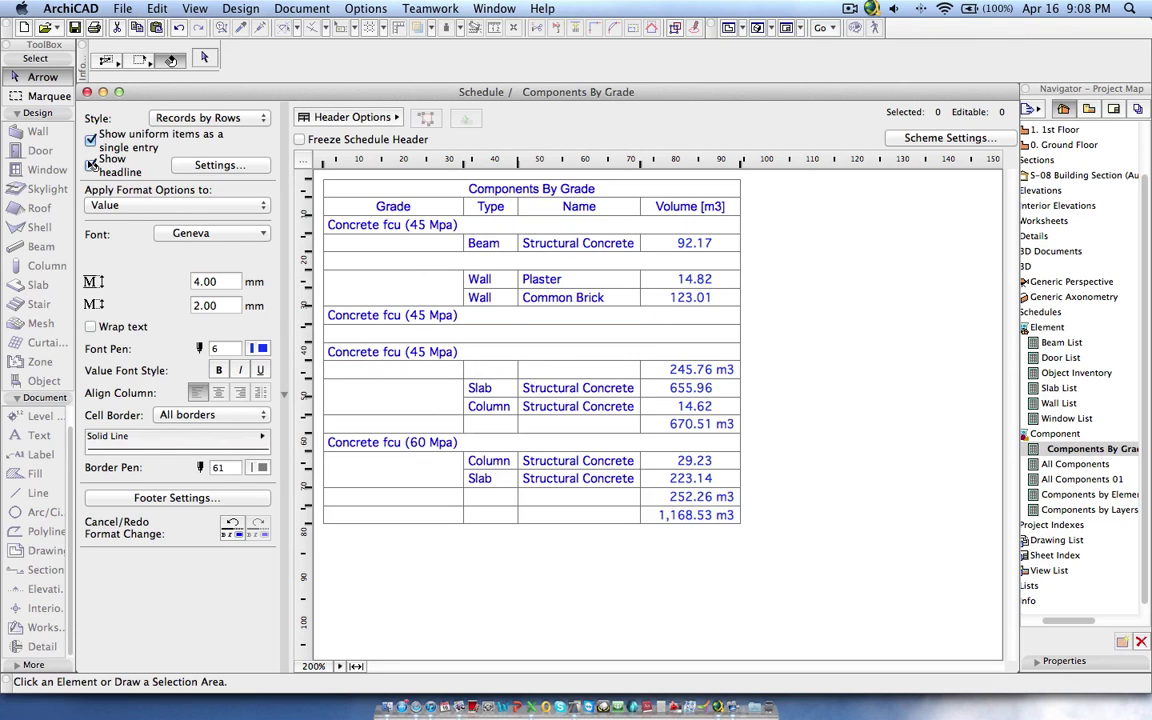
{"action": "double_click", "coordinate": [1075, 465]}
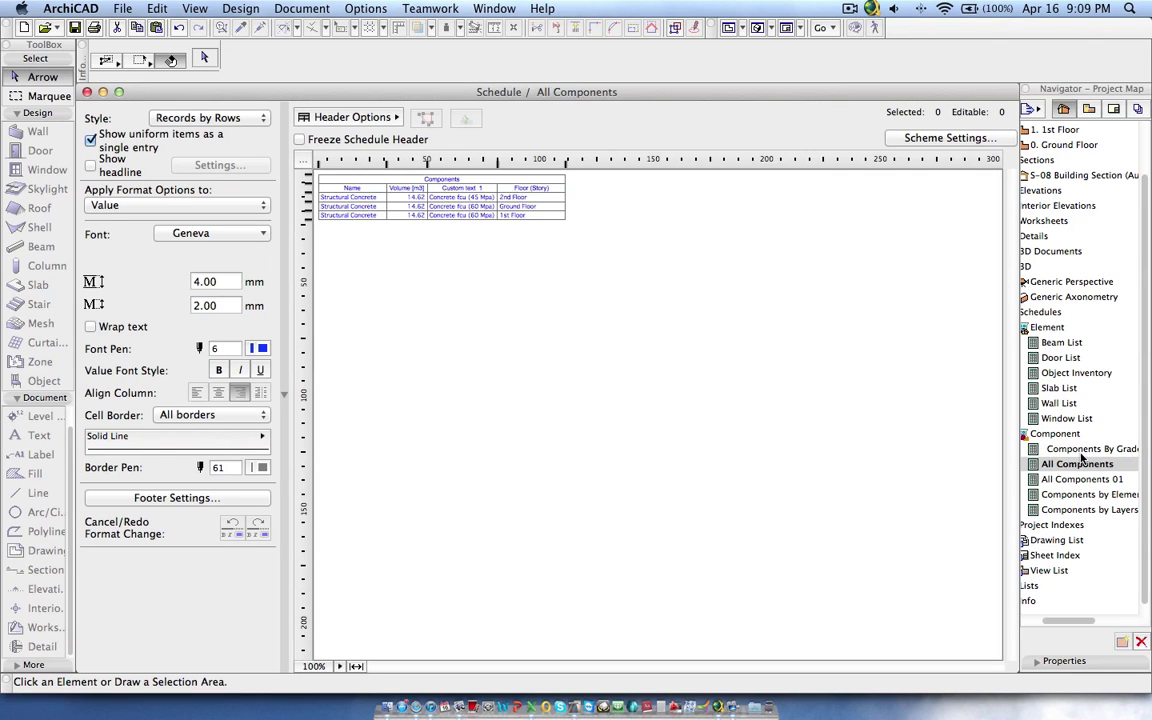
{"action": "double_click", "coordinate": [1080, 452]}
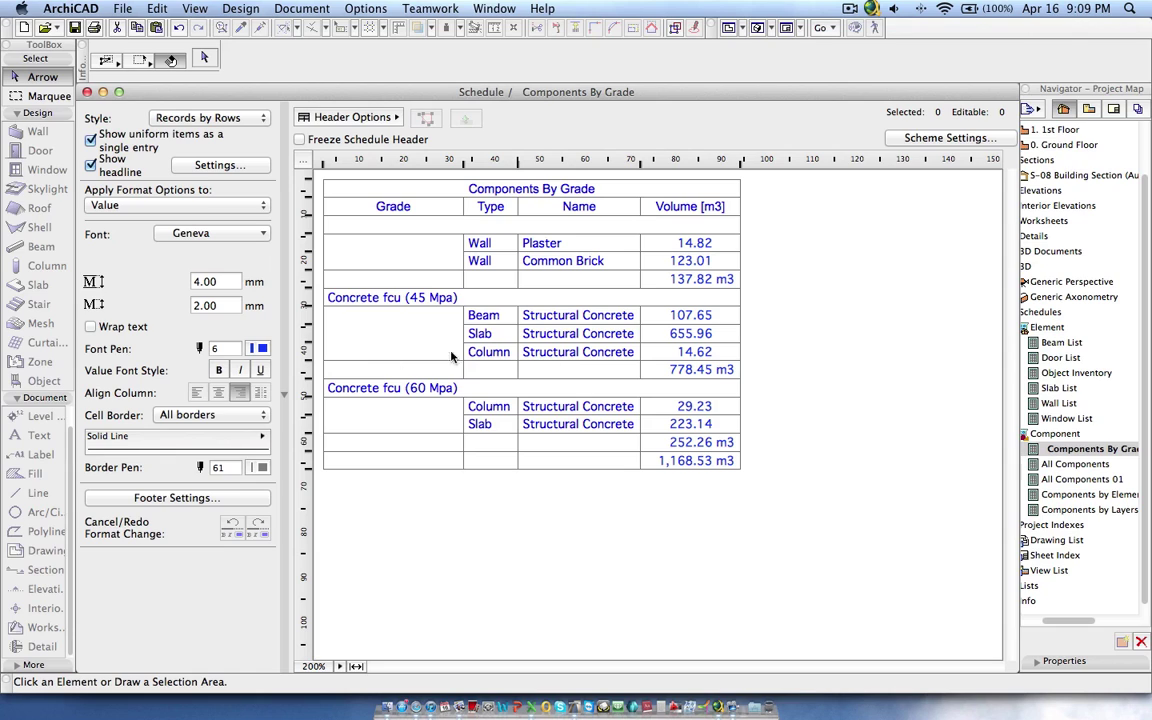
- Check the Concrete fcu (45 Mpa) group's elements and volume subtotal, the 60 Mpa subtotal and the ungraded wall rows
{"action": "left_click", "coordinate": [351, 305]}
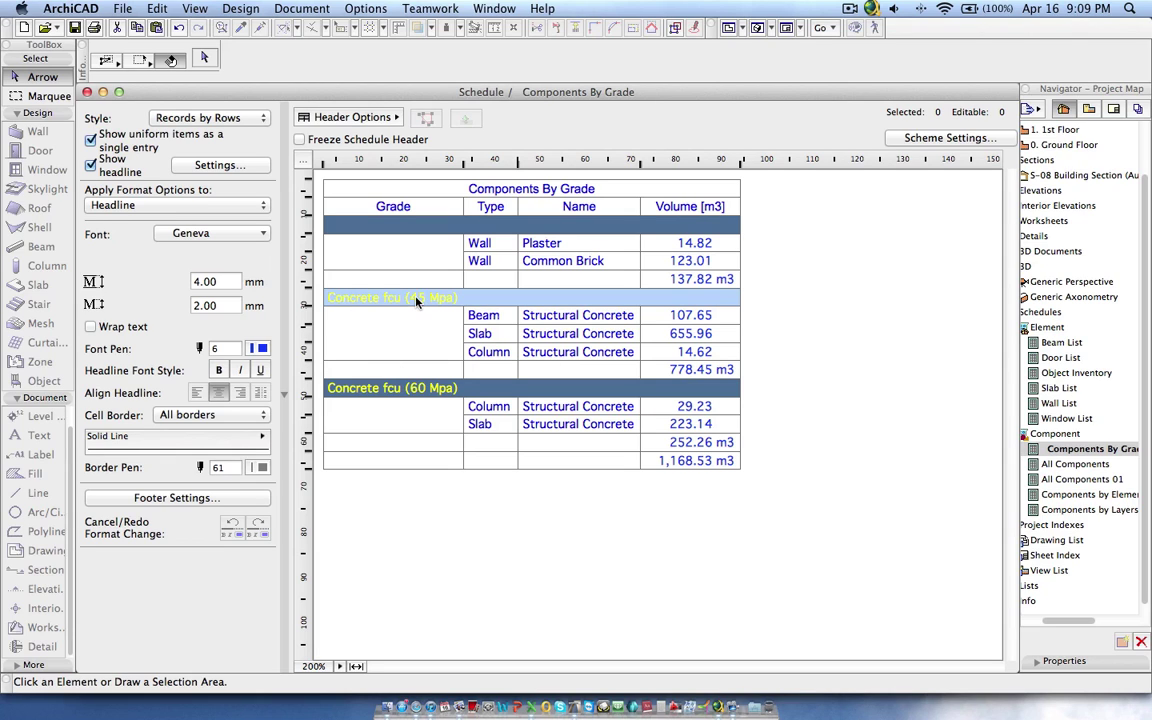
{"action": "left_click", "coordinate": [470, 315]}
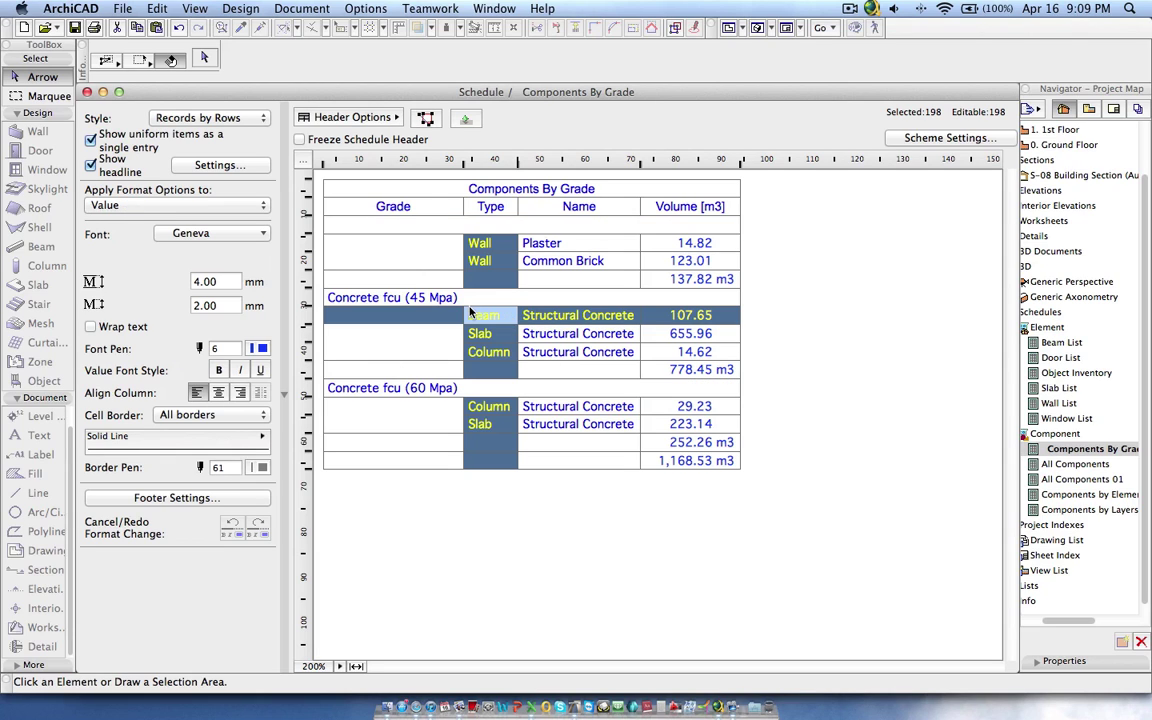
{"action": "left_click", "coordinate": [405, 297]}
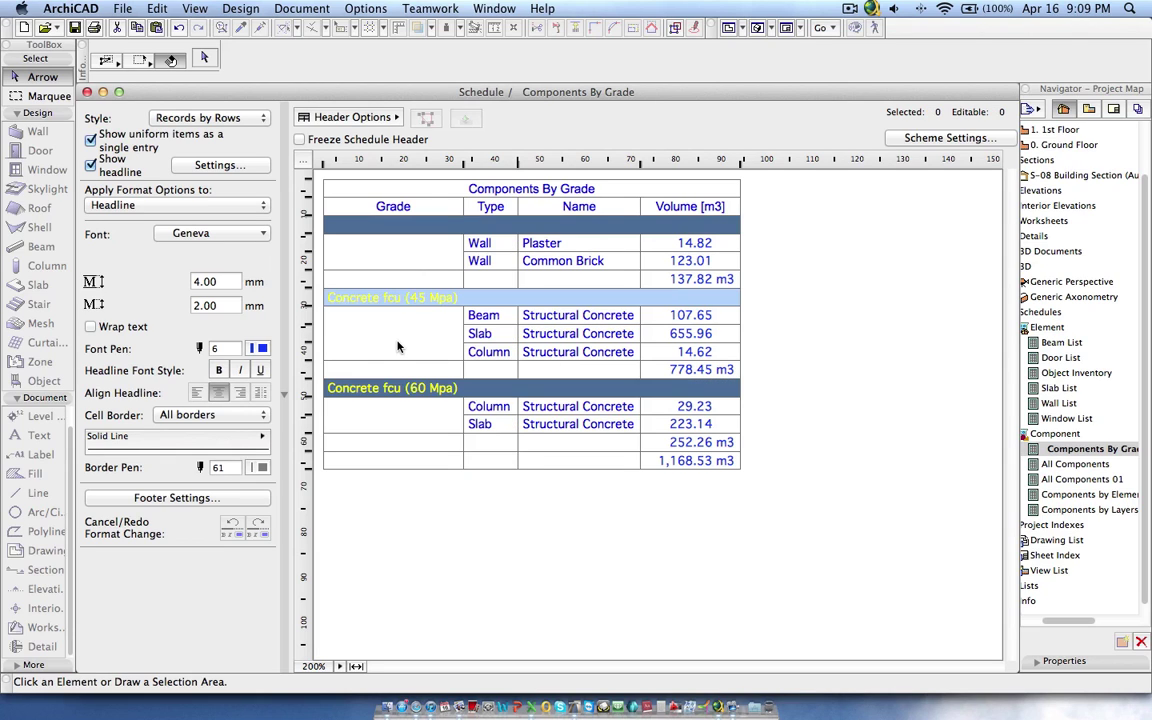
{"action": "left_click", "coordinate": [671, 369]}
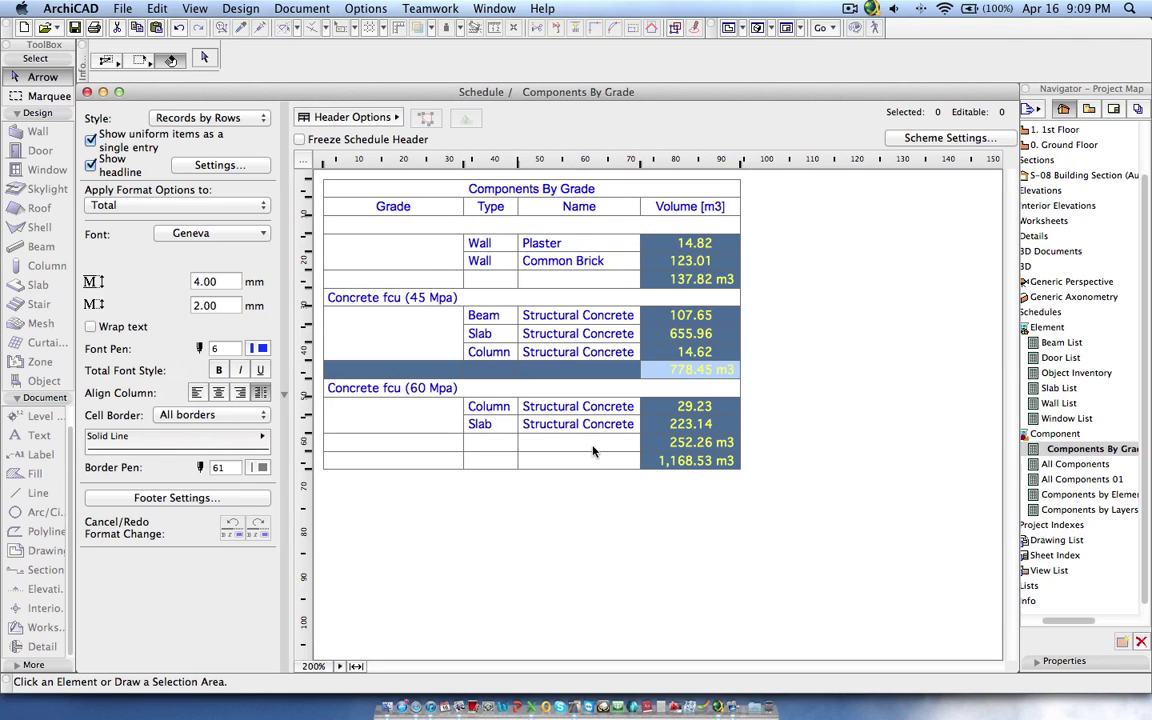
{"action": "left_click", "coordinate": [692, 442]}
{"action": "left_click", "coordinate": [411, 245]}
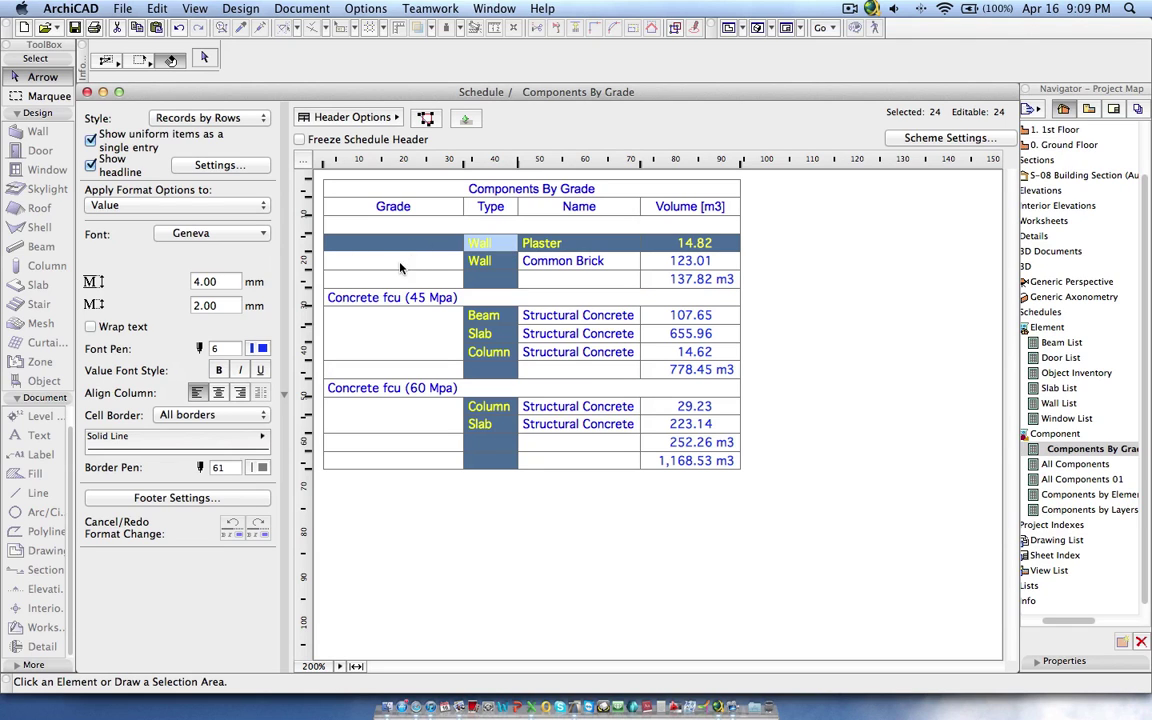